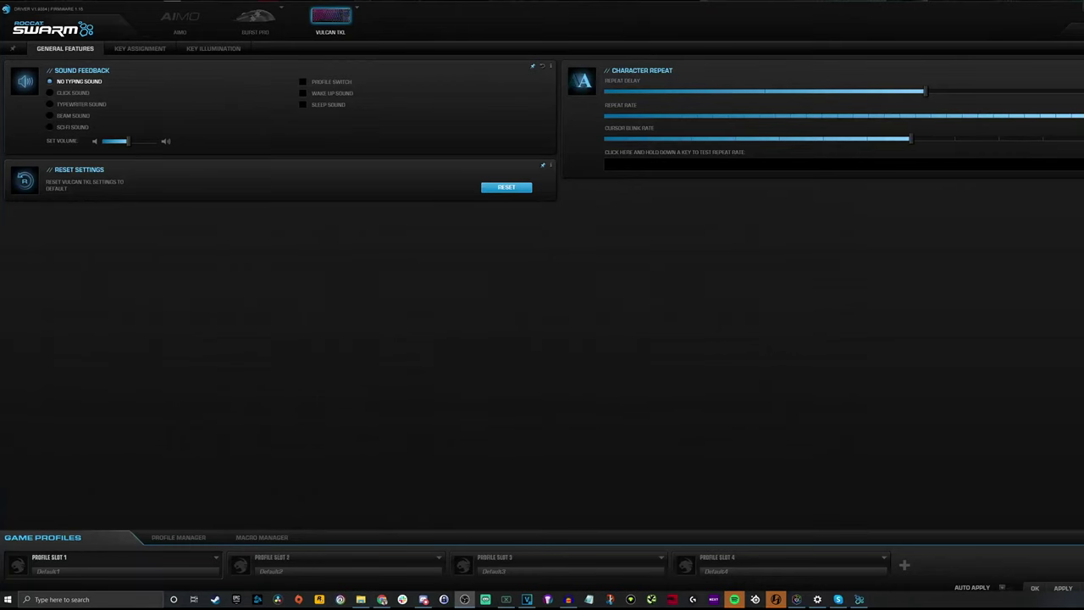
# Add a fifth profile slot to the Vulcan TKL game profiles and open the Profile Manager
pyautogui.click(777, 290)
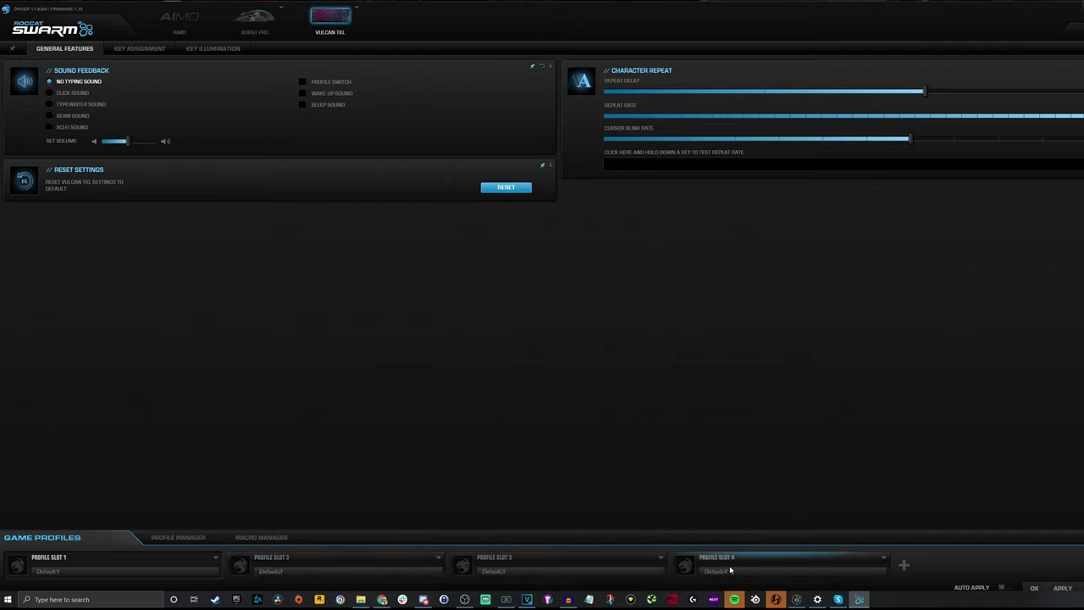
pyautogui.click(904, 565)
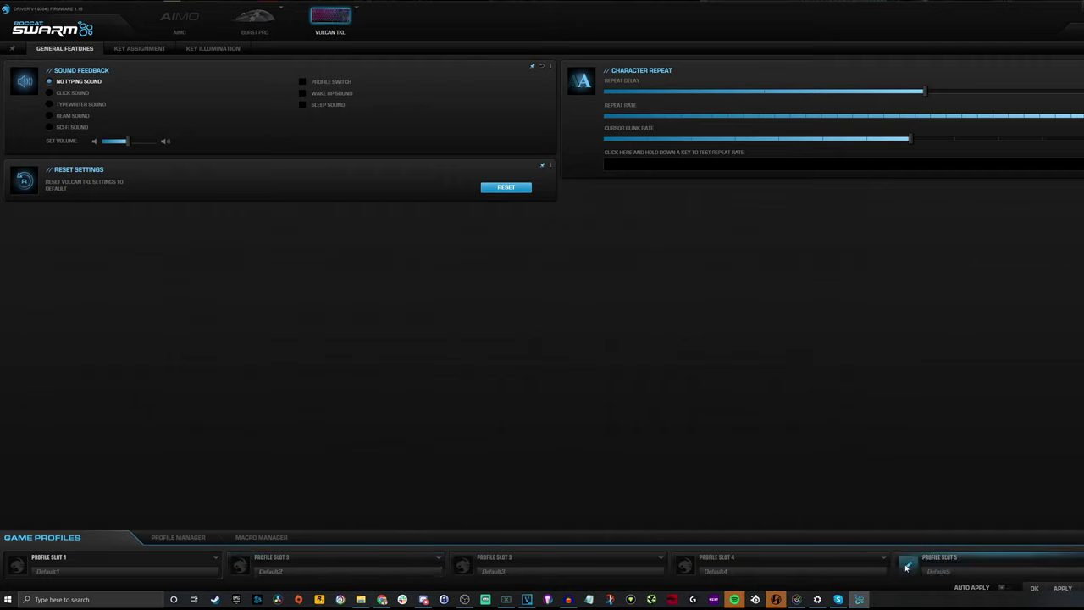
pyautogui.click(178, 537)
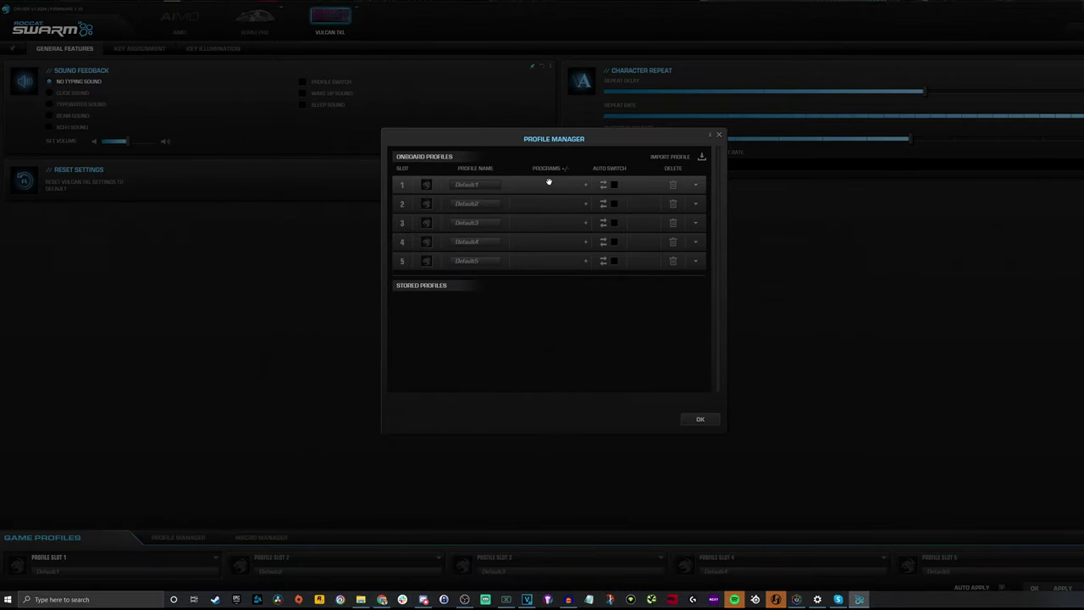
# Link the Cyberpunk 2077 executable from Steam's steamapps\common folder to the onboard profile in slot 1
pyautogui.click(585, 186)
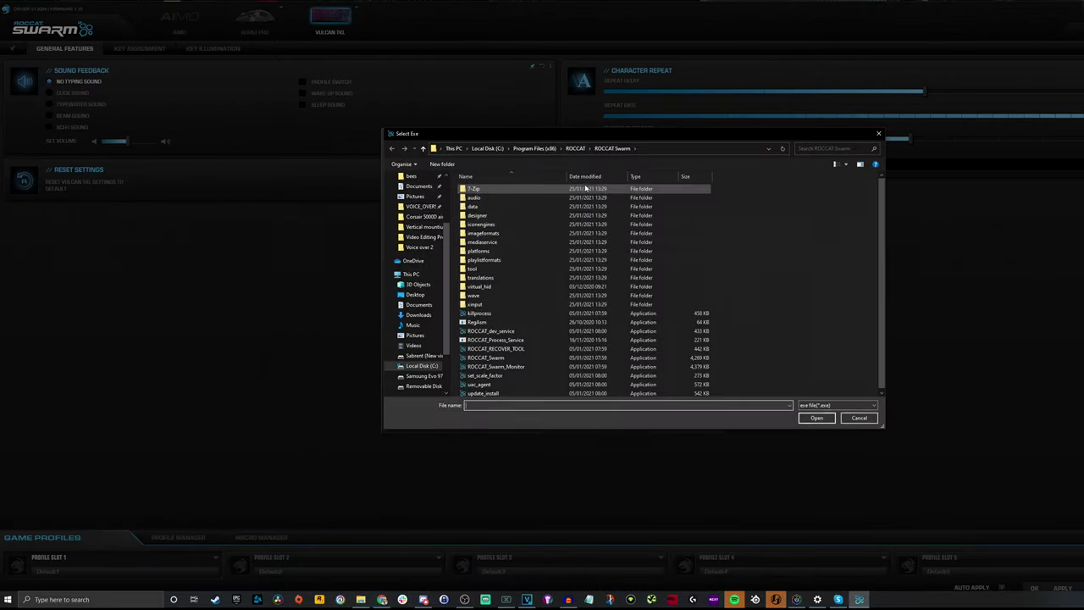
pyautogui.click(879, 134)
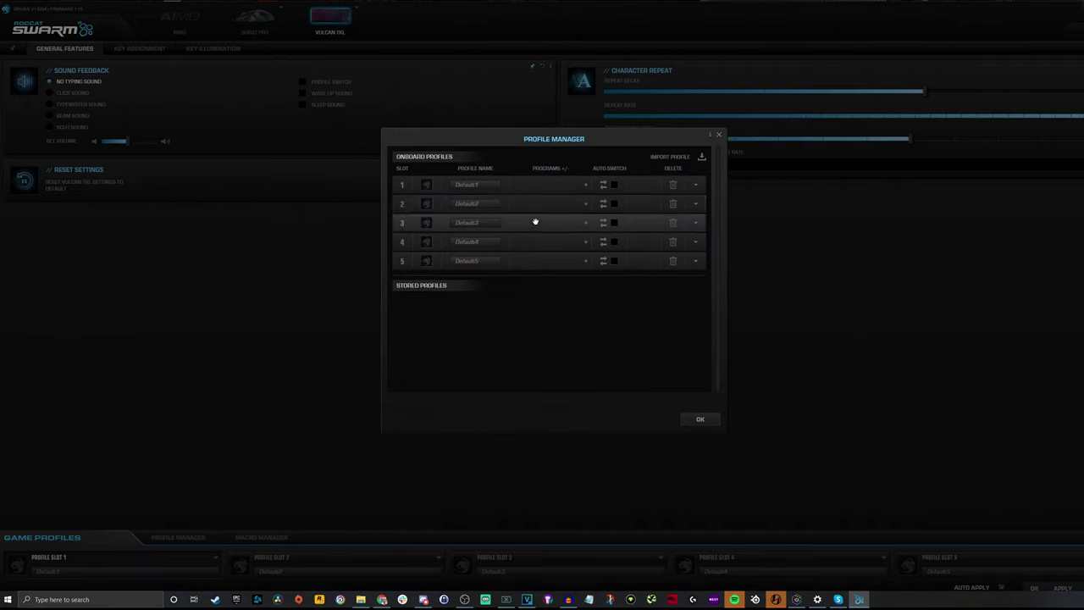
pyautogui.click(586, 184)
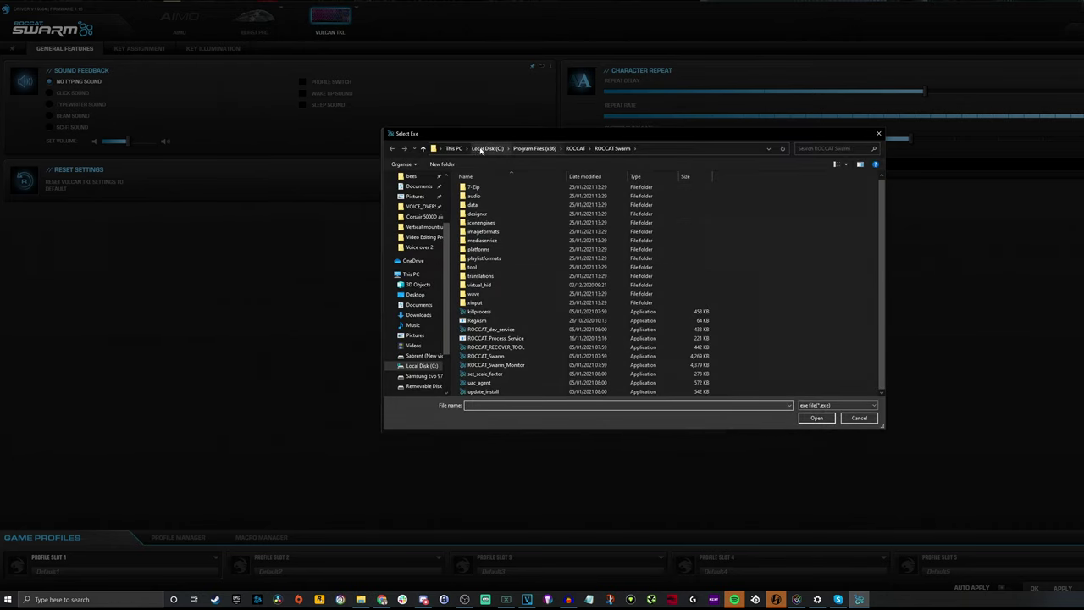
pyautogui.click(529, 149)
pyautogui.scroll(-6, 511, 312)
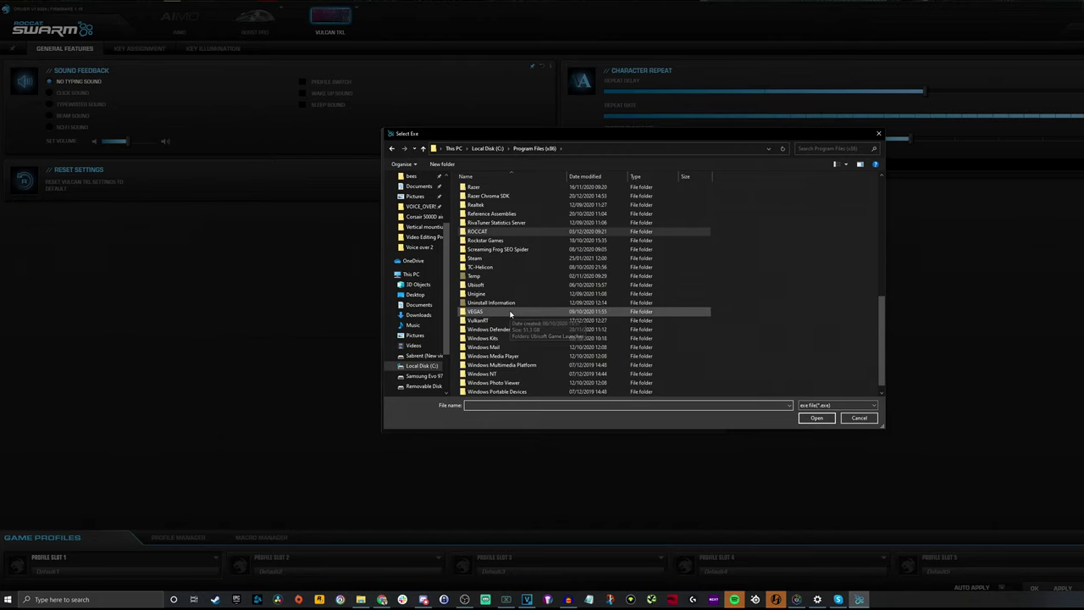
pyautogui.doubleClick(502, 259)
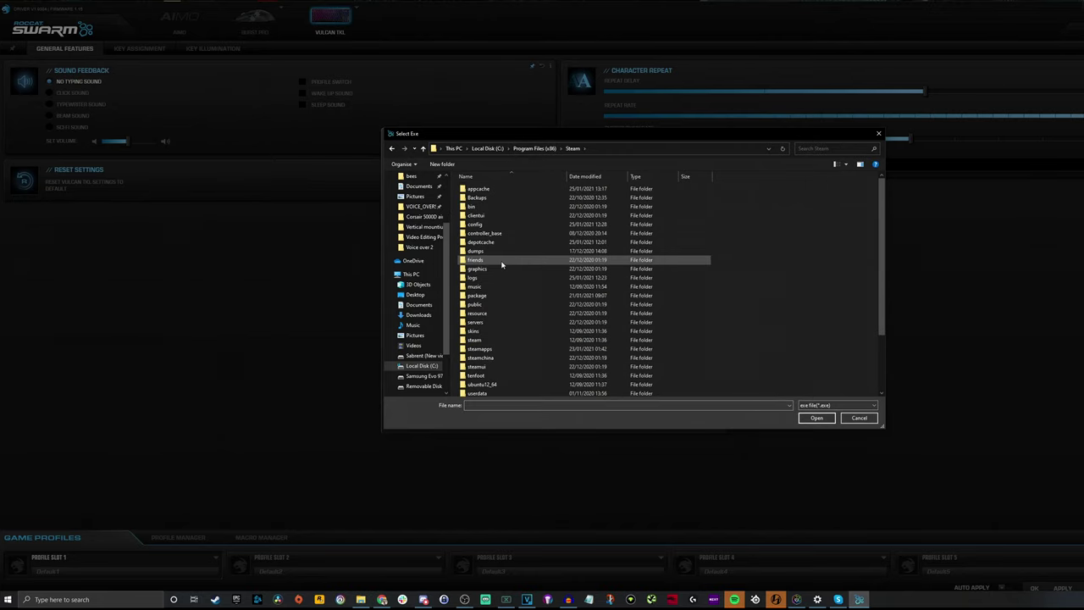
pyautogui.scroll(-5, 504, 273)
pyautogui.doubleClick(504, 276)
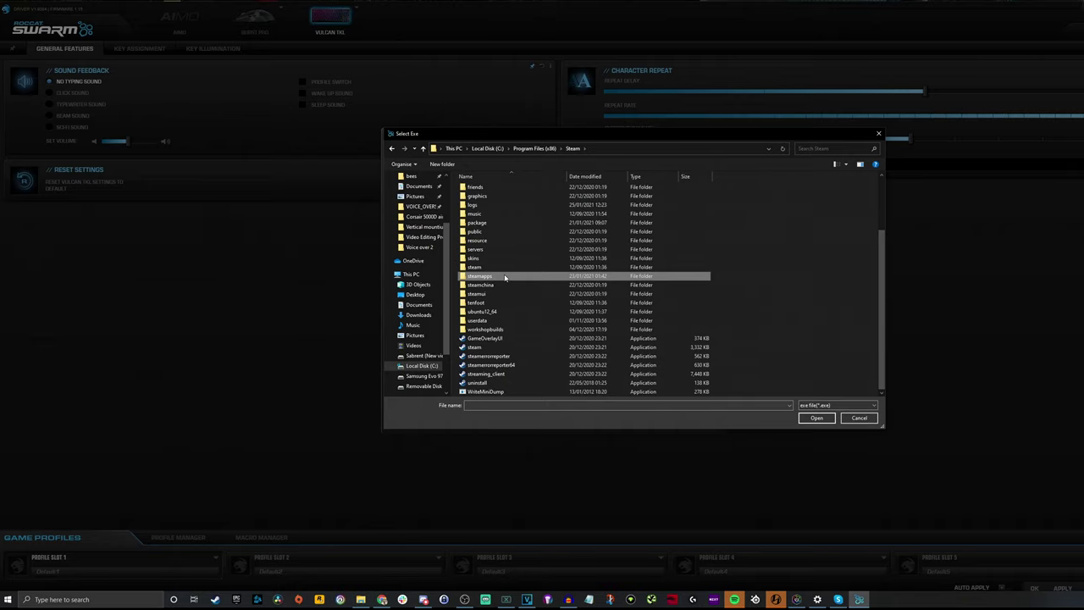
pyautogui.doubleClick(498, 188)
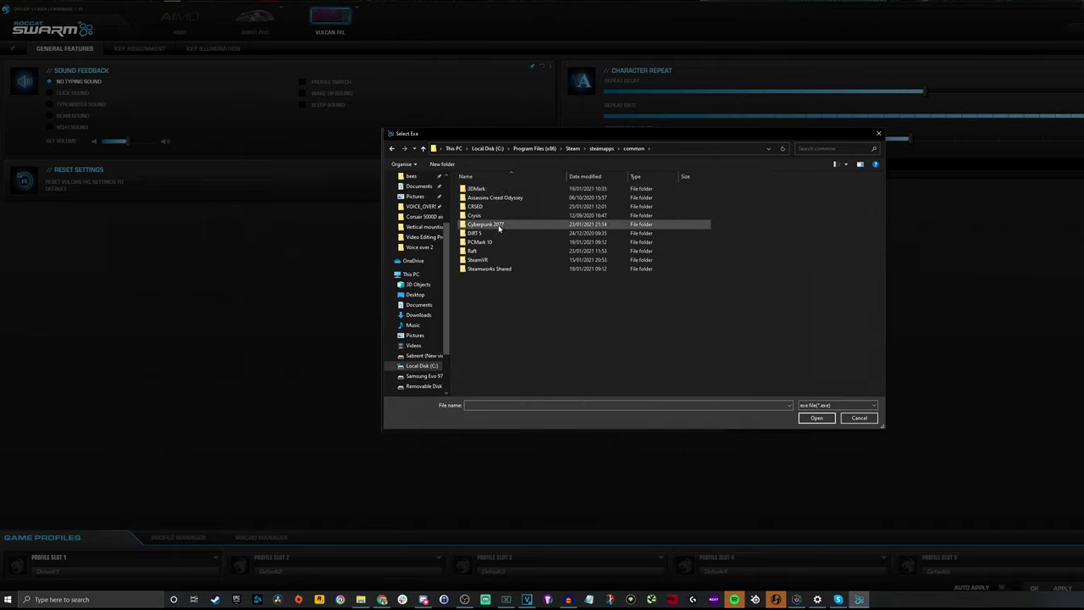
pyautogui.doubleClick(496, 224)
pyautogui.click(496, 234)
pyautogui.doubleClick(497, 234)
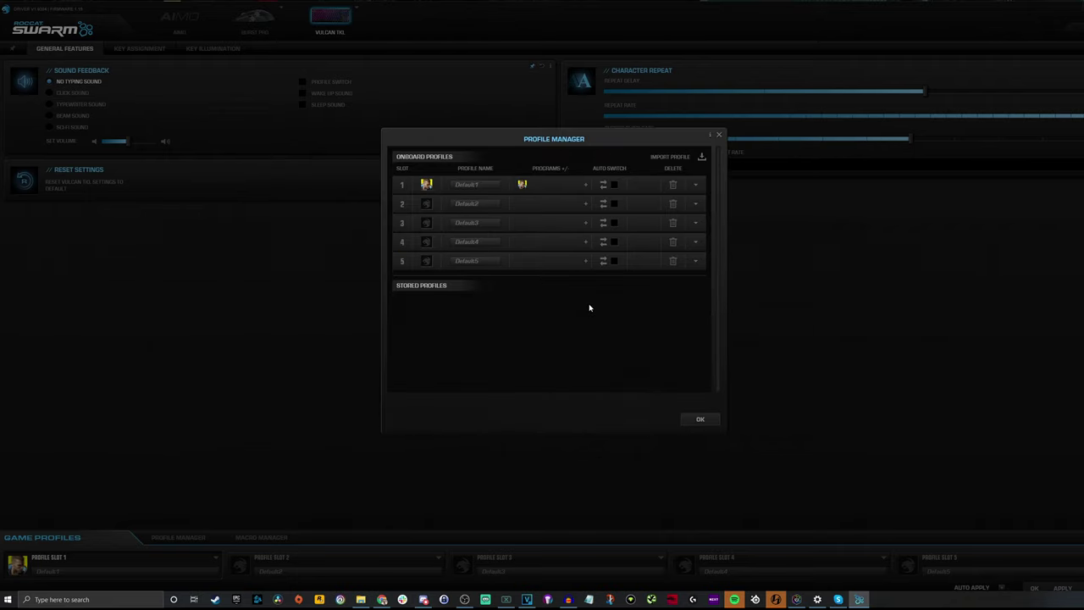
# Enable auto switch for the slot 1 profile and rename it Cyberpunk
pyautogui.click(615, 185)
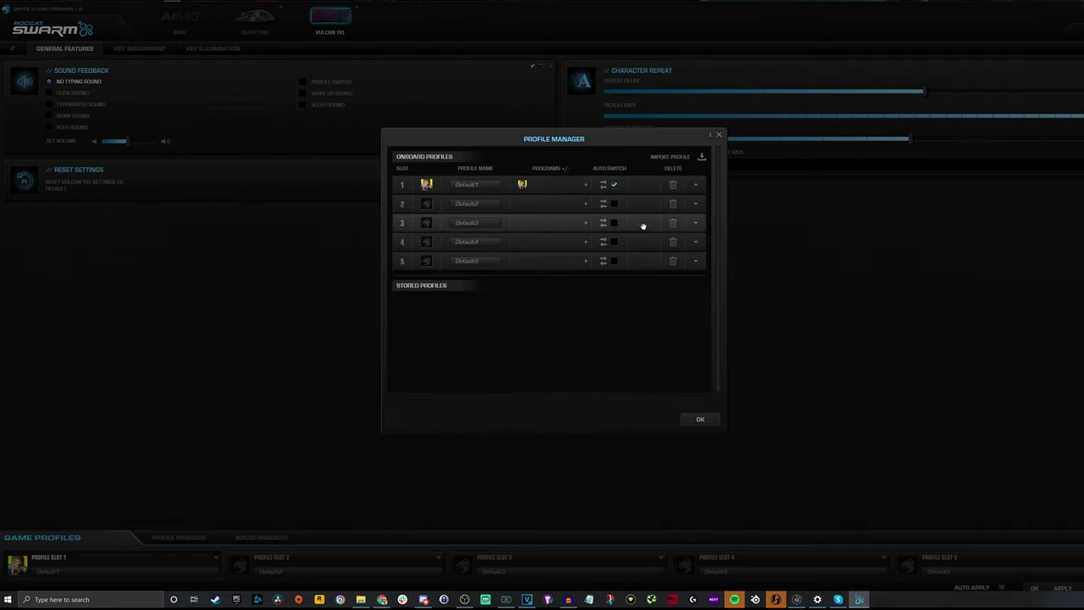
pyautogui.click(477, 187)
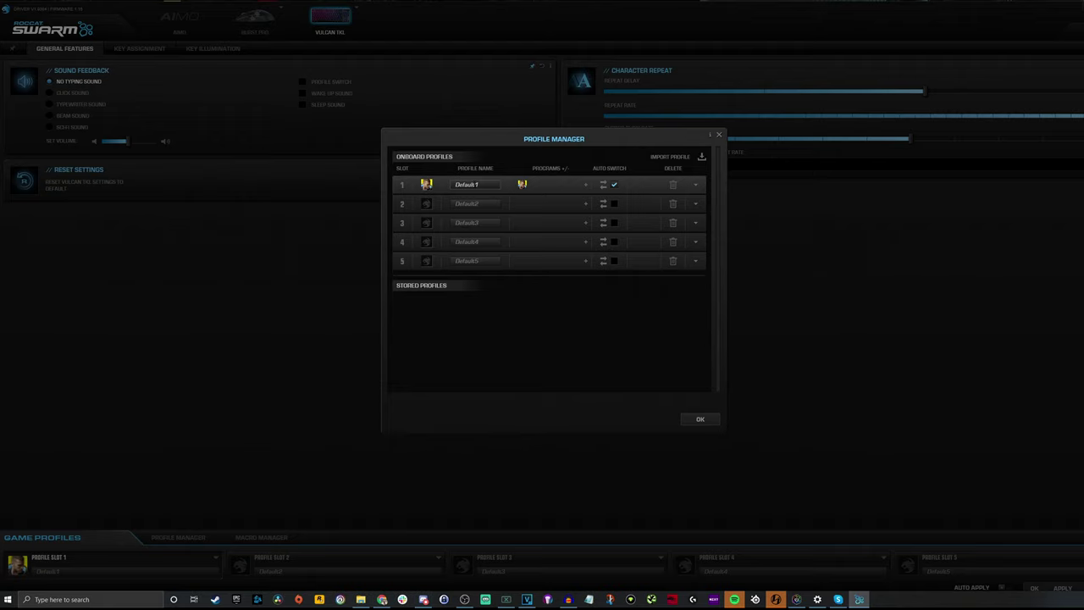
pyautogui.doubleClick(477, 187)
pyautogui.write('Cyberpunk')
pyautogui.click(703, 421)
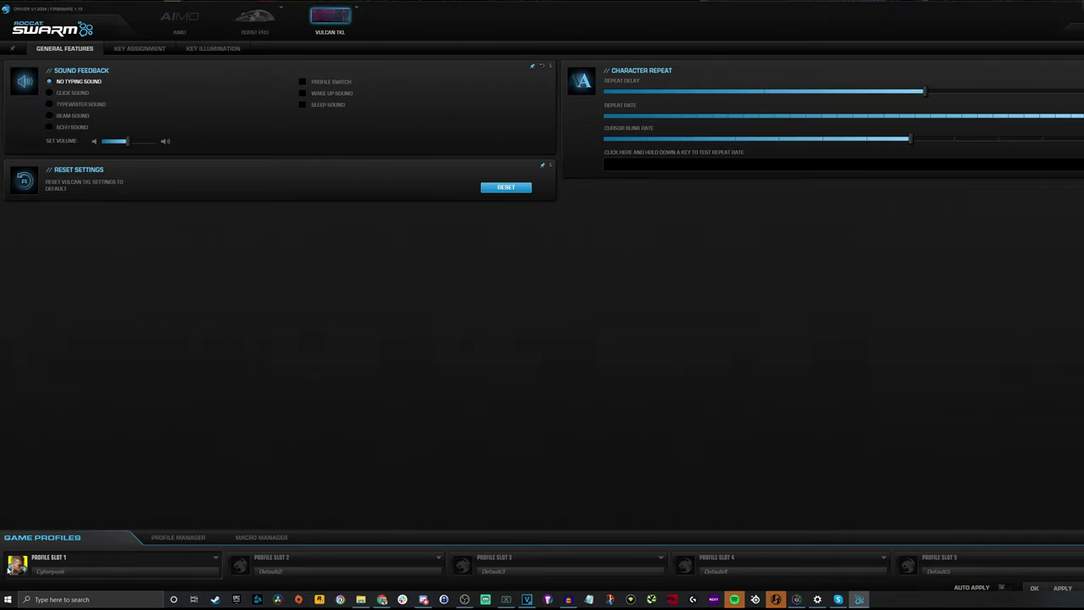
# Try the Click, Typewriter, Beam and Sci-Fi typing sounds in turn for the Cyberpunk profile
pyautogui.click(86, 94)
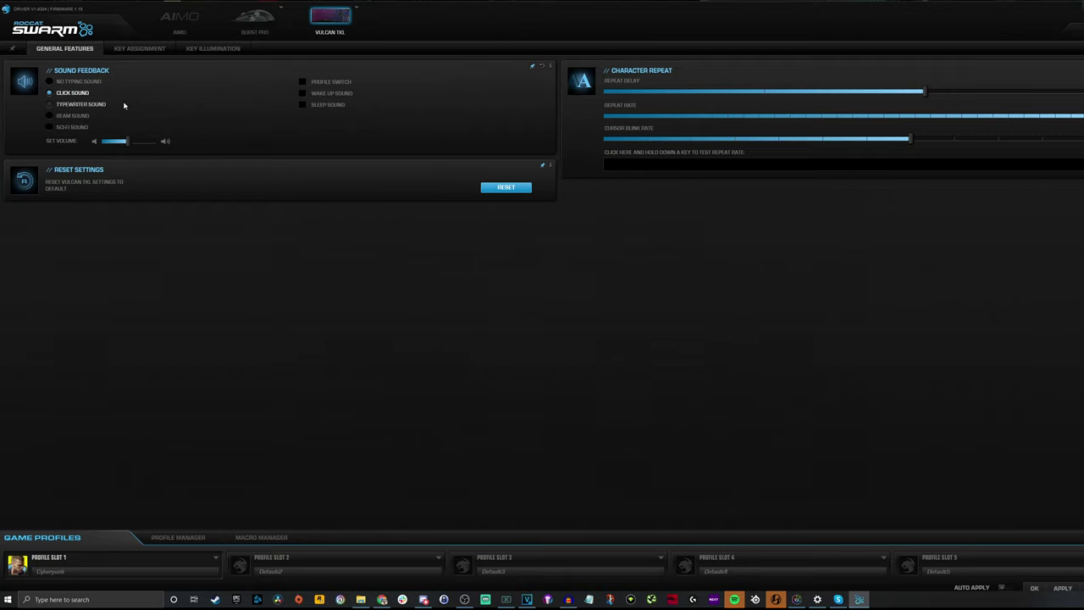
pyautogui.click(73, 104)
pyautogui.click(72, 117)
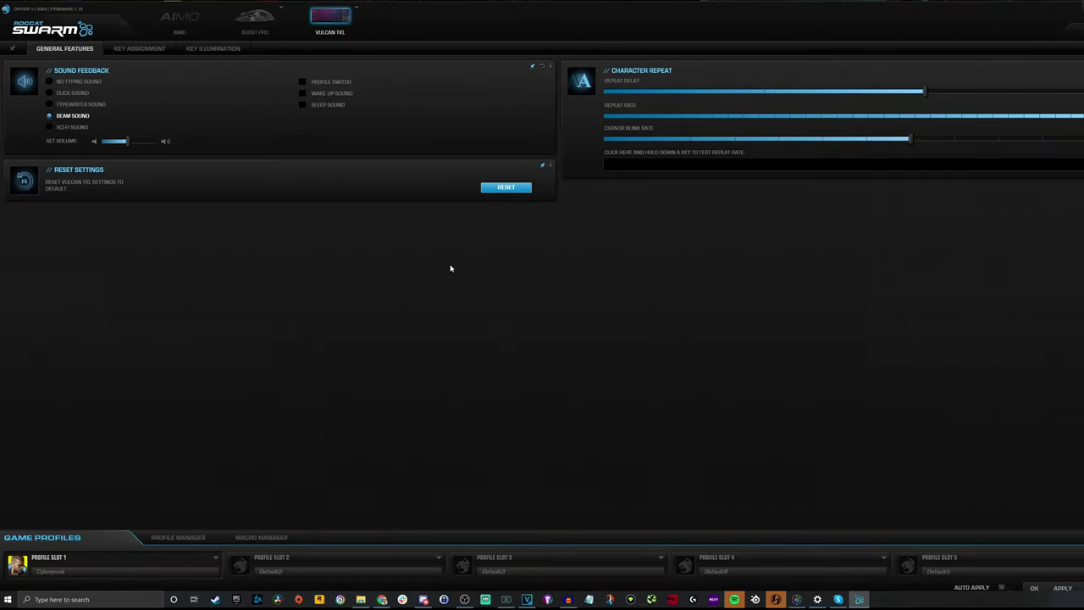
pyautogui.click(68, 127)
# Enable the profile switch sound and test it by alternating between profile slots 1 and 2
pyautogui.click(335, 82)
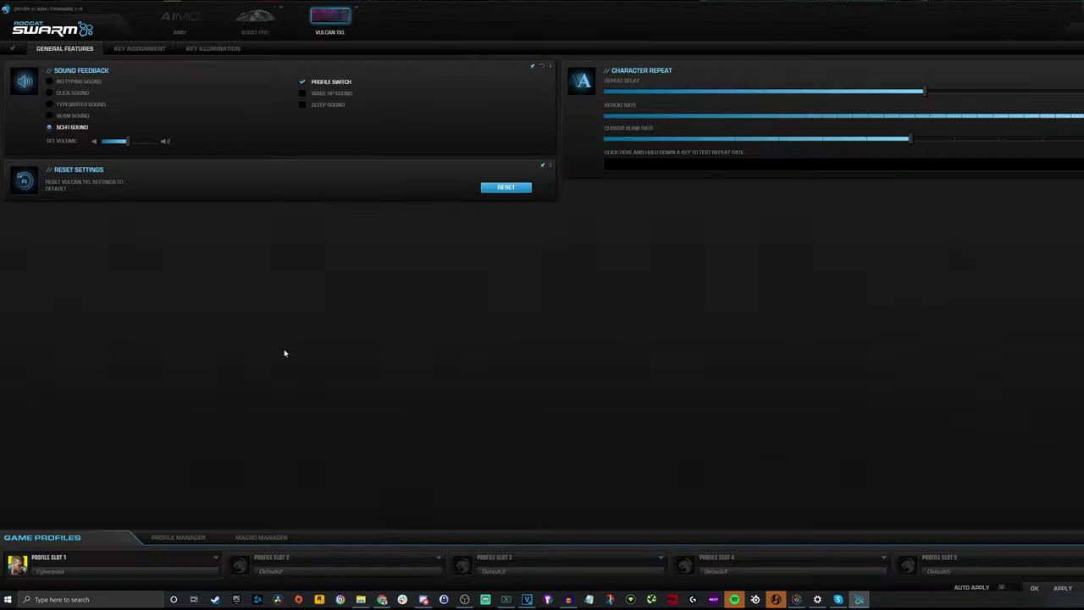
pyautogui.click(319, 559)
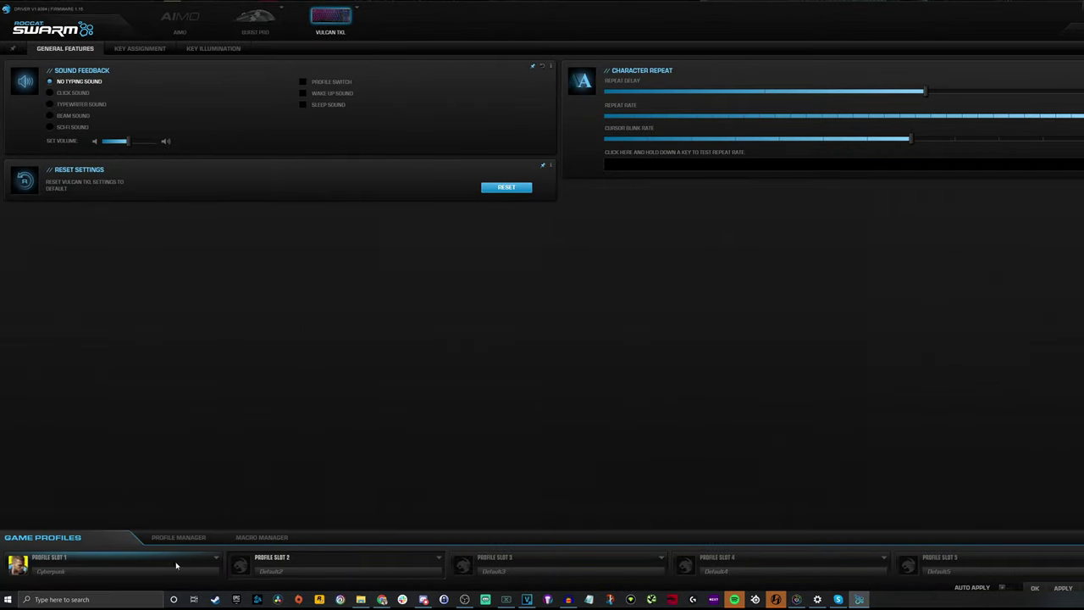
pyautogui.click(177, 564)
pyautogui.click(290, 563)
pyautogui.click(191, 555)
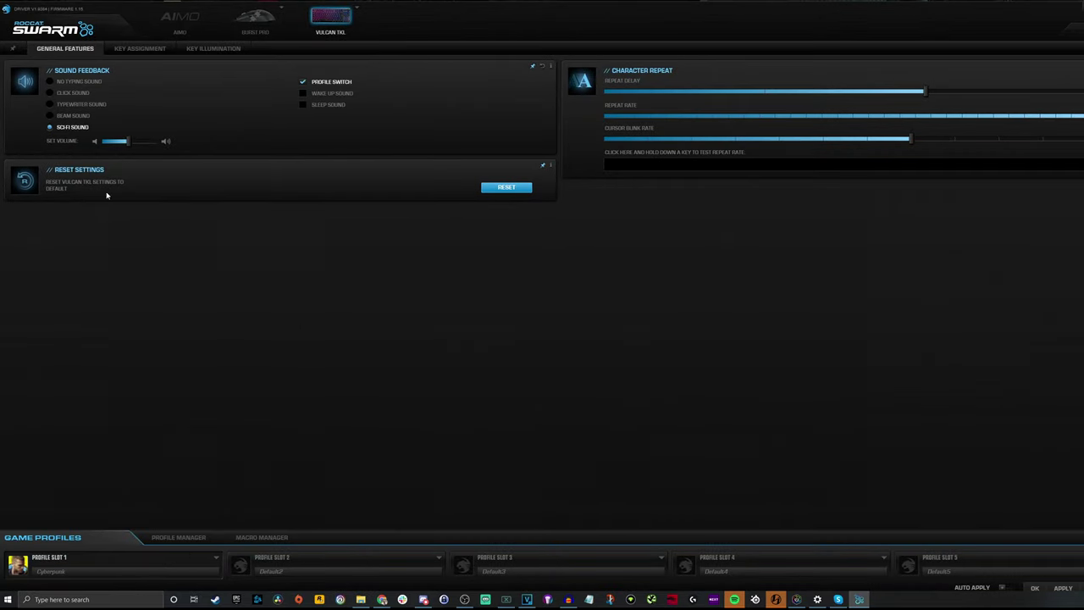
# Disable the profile switch sound, set typing feedback back to No Typing Sound and apply the settings
pyautogui.click(319, 82)
pyautogui.click(1063, 588)
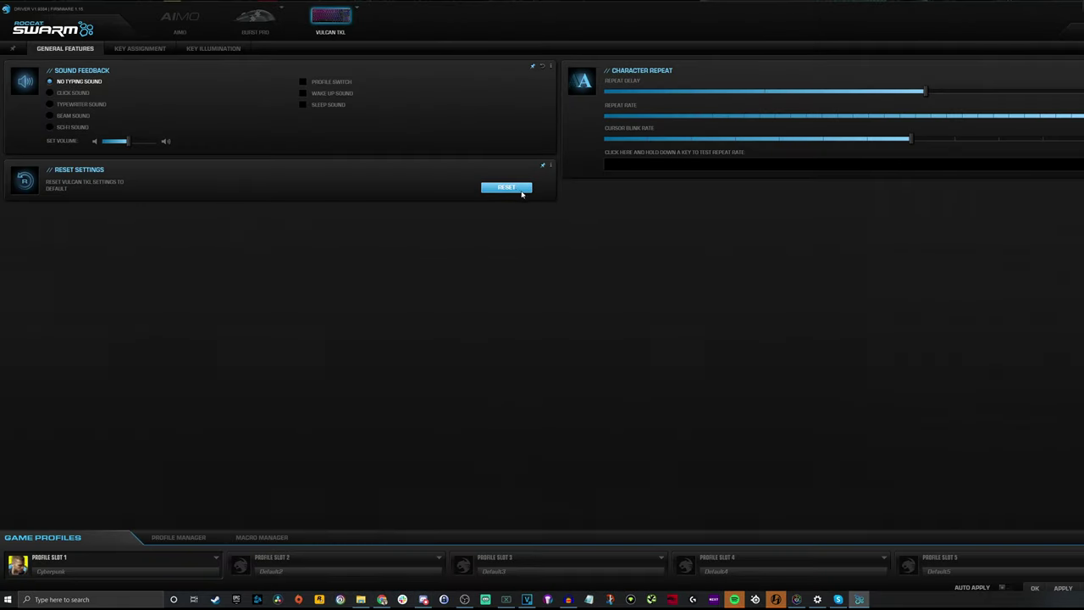
# Open the key assignment settings and check the functions assigned to the G key and the Easy-Shift[+] key
pyautogui.click(138, 50)
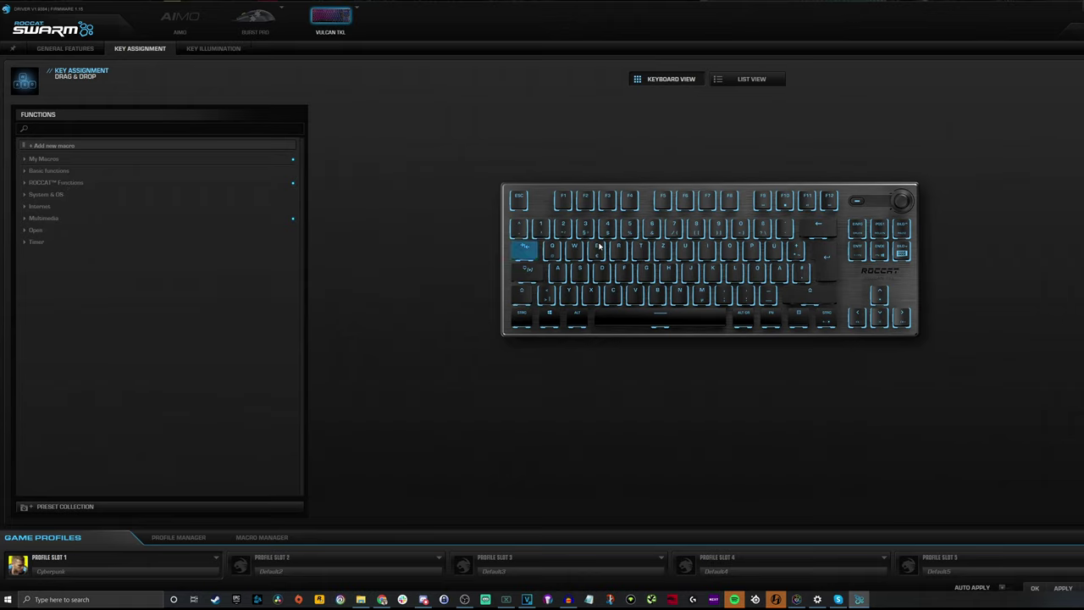
pyautogui.click(646, 271)
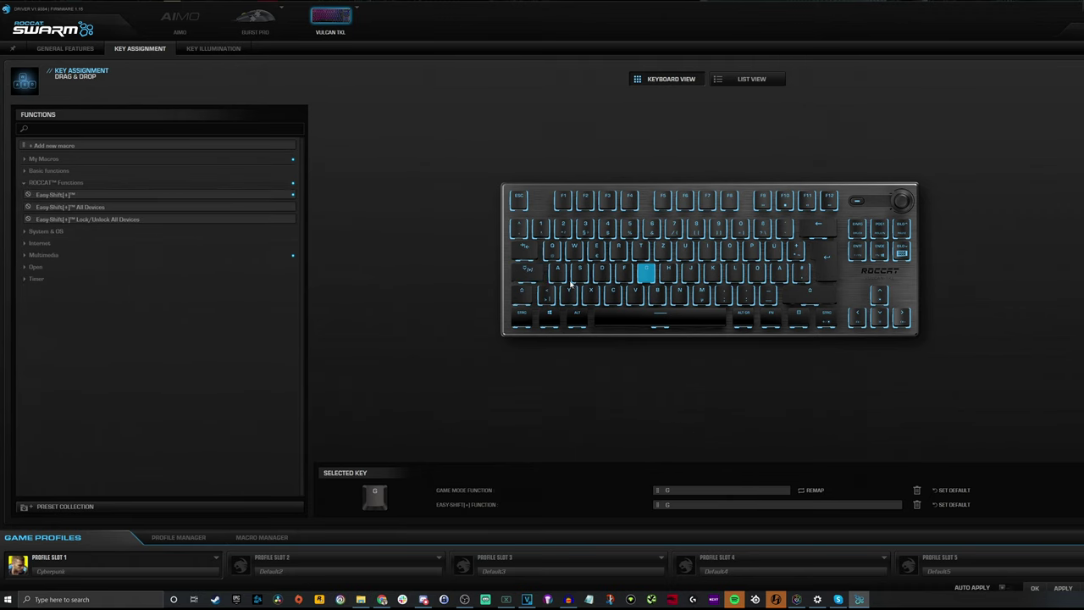
pyautogui.click(527, 271)
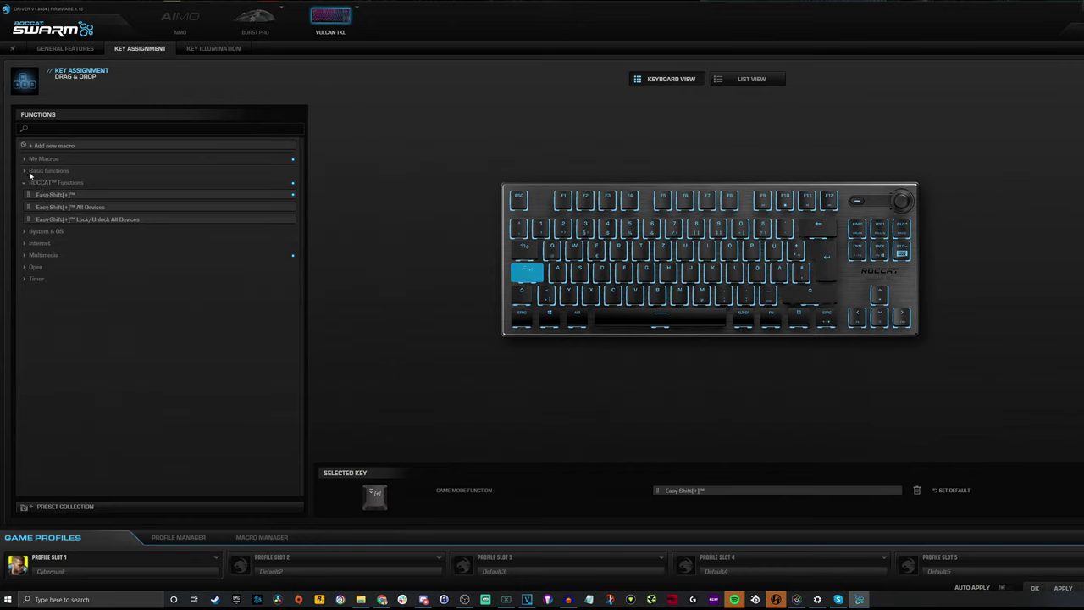
# Clear the A key's Easy-Shift[+] function and assign a new macro to it, opening the quick recording dialog
pyautogui.click(557, 271)
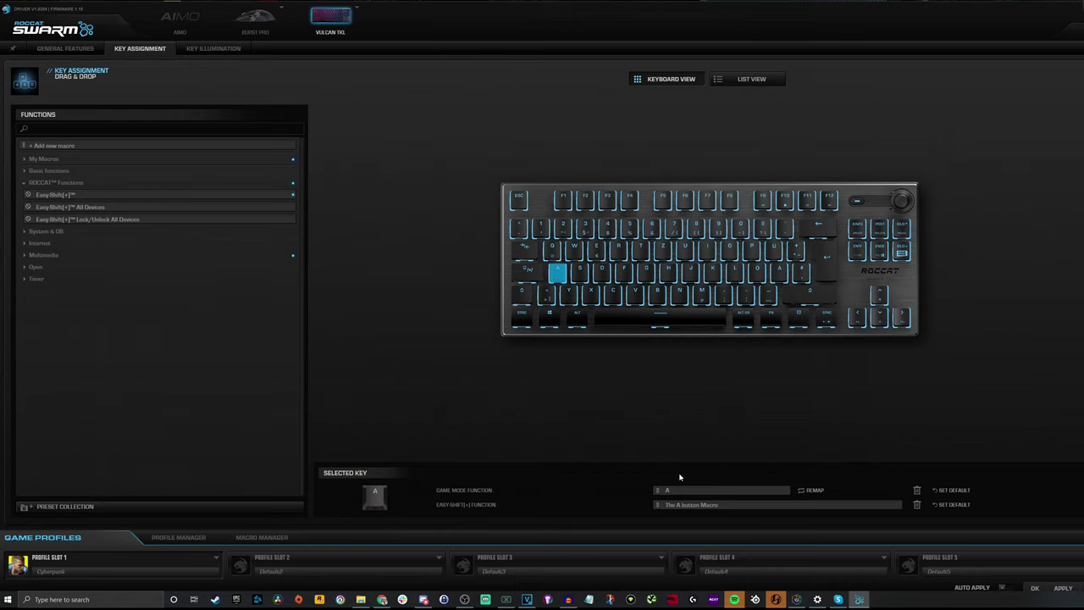
pyautogui.click(917, 505)
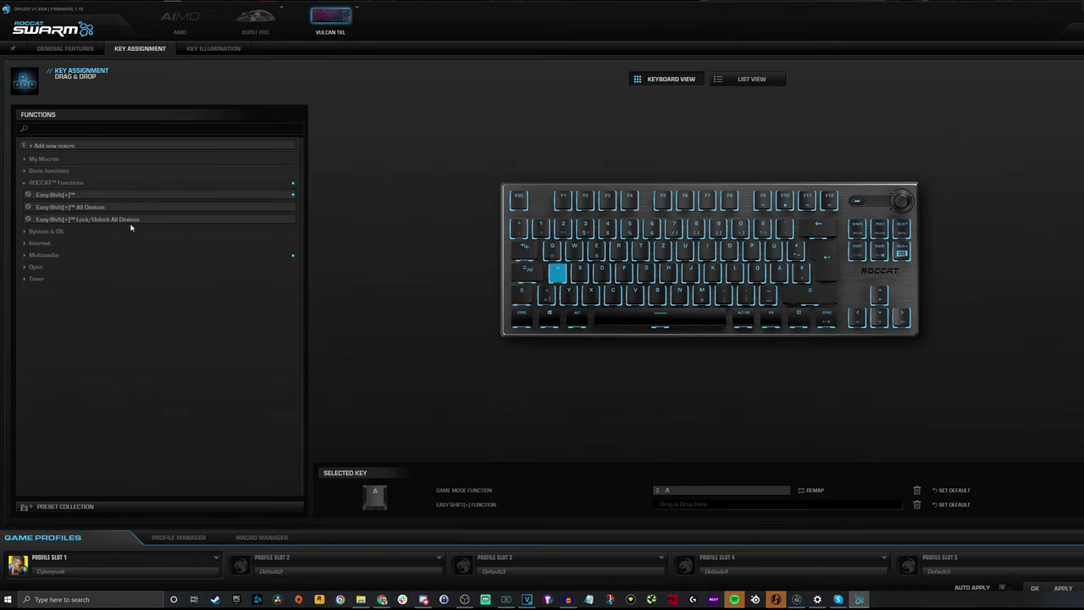
pyautogui.click(23, 161)
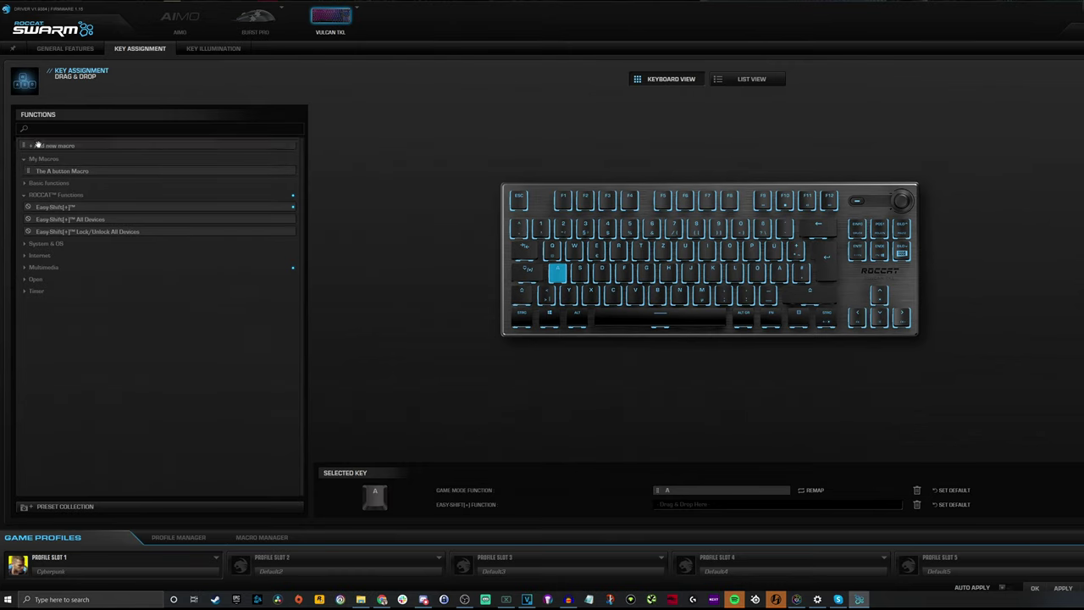
pyautogui.moveTo(50, 172); pyautogui.dragTo(557, 273)
pyautogui.moveTo(476, 238); pyautogui.dragTo(382, 229)
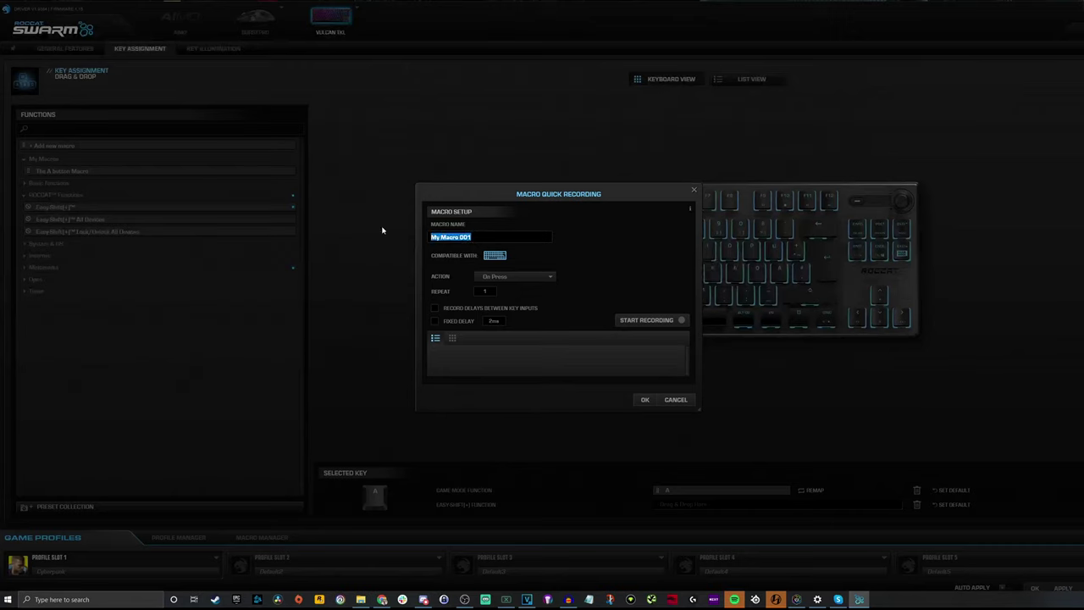
# Name the new macro "A button" and set its repeat count to 5
pyautogui.write('A button')
pyautogui.doubleClick(498, 293)
pyautogui.write('5')
# Record the text "Hello this is thr provoked prawn " as the macro's keystrokes and save the macro
pyautogui.click(649, 321)
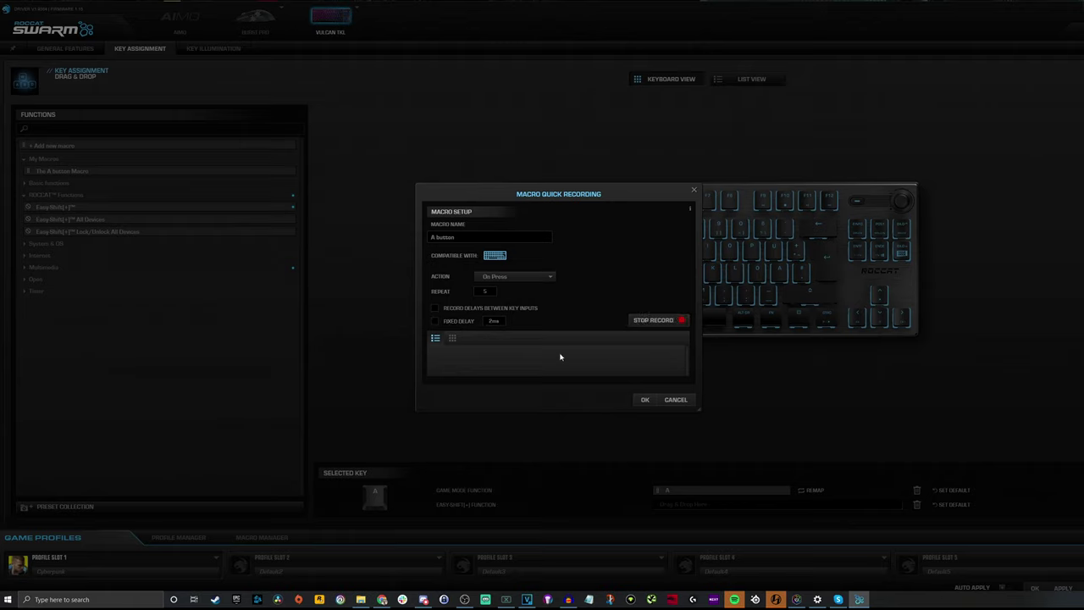
pyautogui.press('s')
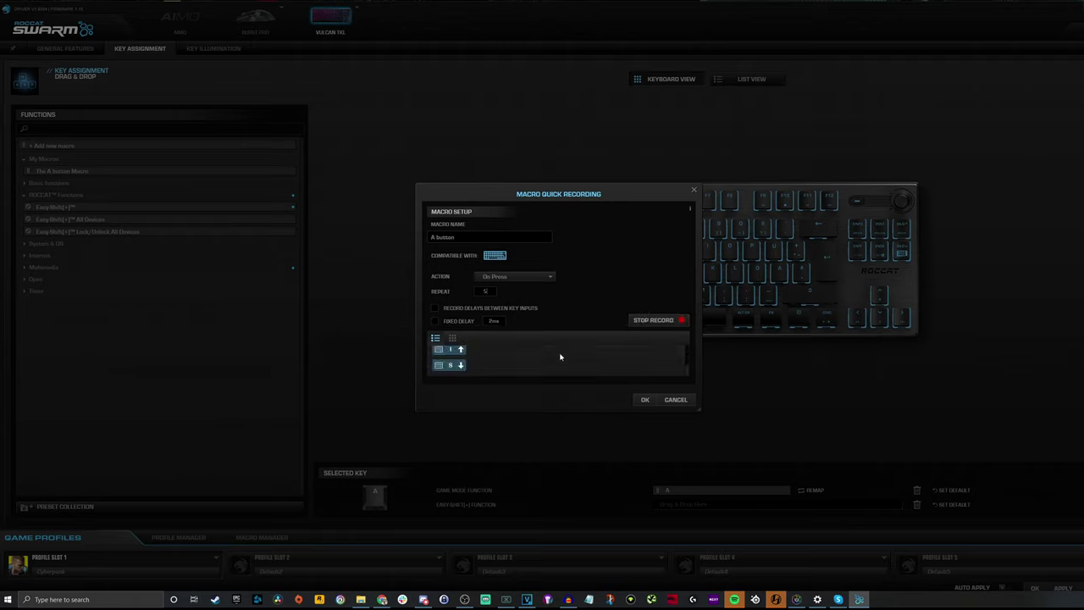
pyautogui.press('space')
pyautogui.press('v')
pyautogui.press('space')
pyautogui.click(644, 319)
pyautogui.click(647, 402)
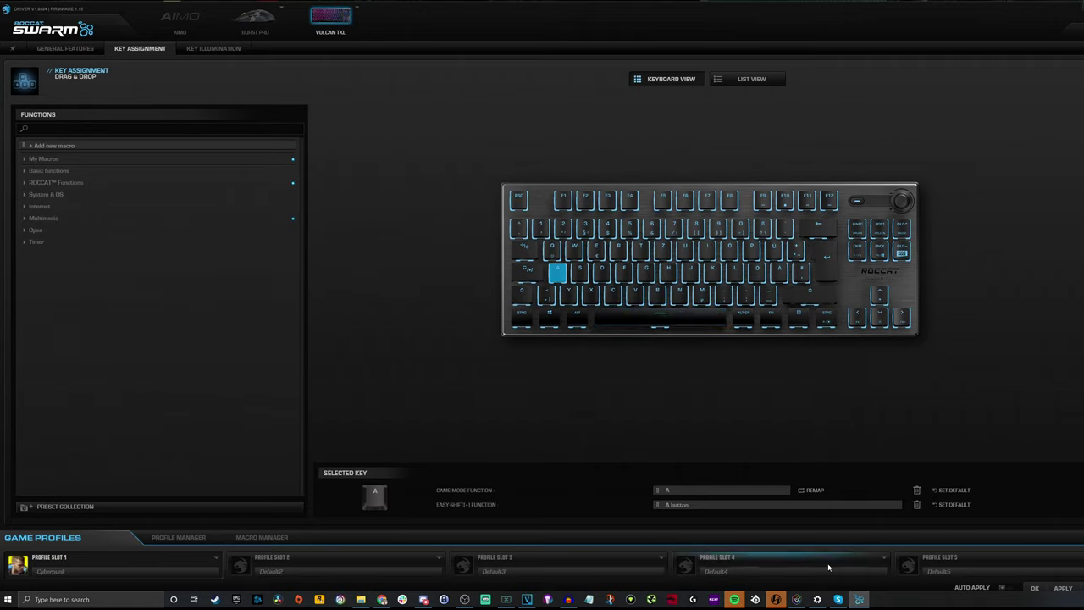
# Switch to Notepad and test the A key, entering plain "a" characters and triggering its Easy-Shift[+] macro
pyautogui.click(589, 599)
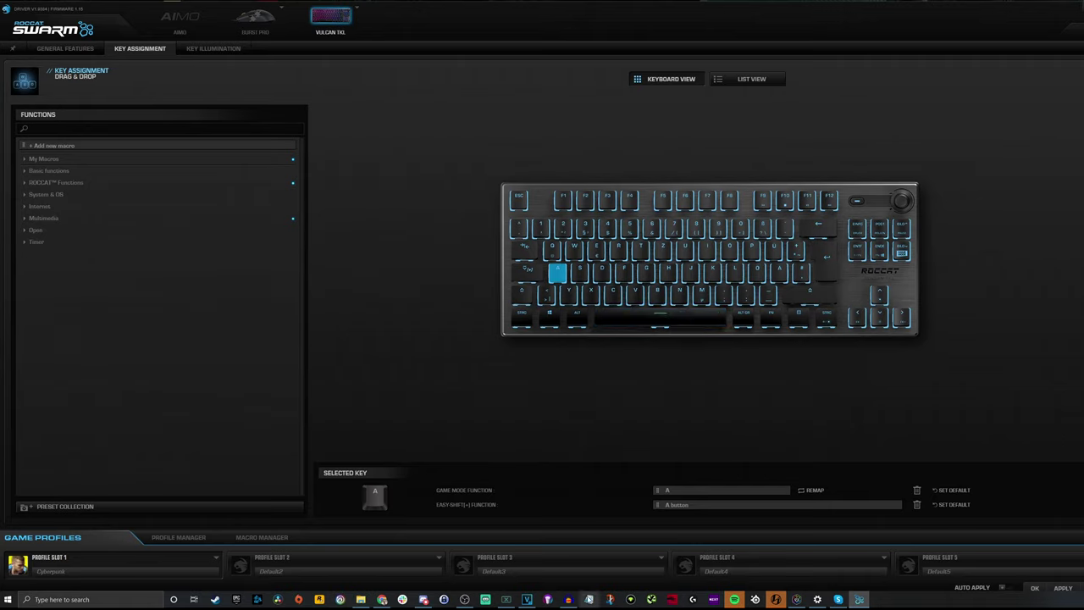
pyautogui.moveTo(443, 130); pyautogui.dragTo(259, 124)
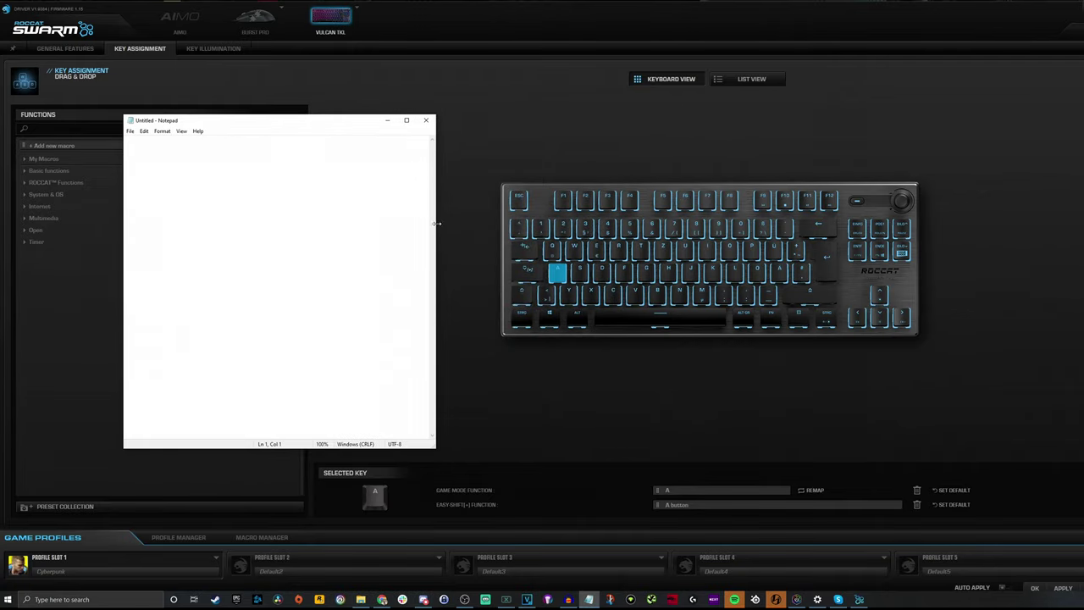
pyautogui.write('aaaaaa')
pyautogui.write('aaaHello this is thr provoked prawn Hello this is thr pro')
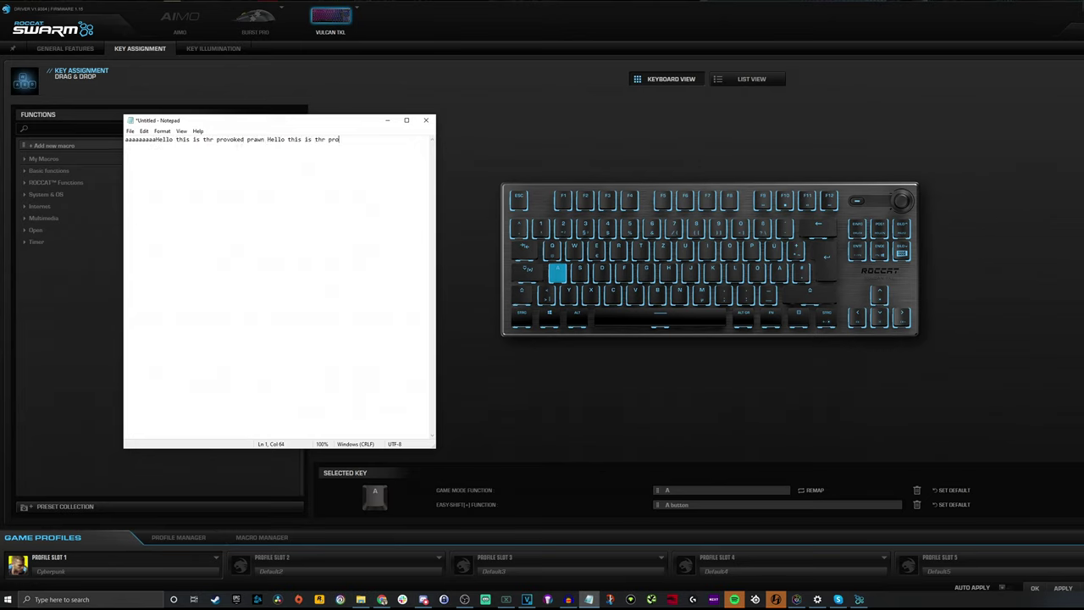
pyautogui.write('voked prawn Hello this is thr provoked prawn Hello this is thr provoked prawn Hello this is thr provoked prawn Hello this is ')
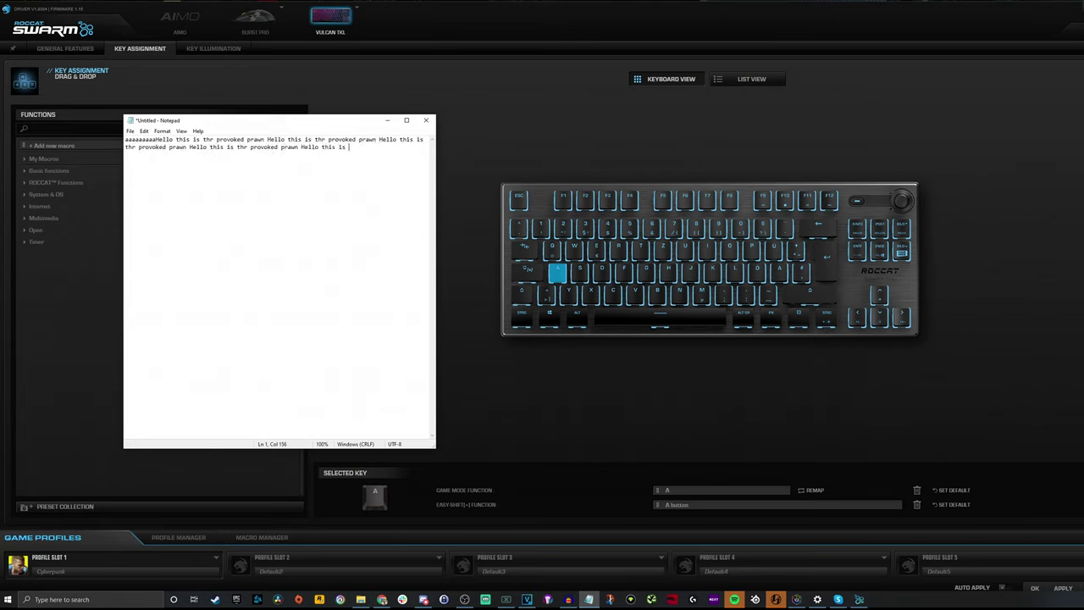
pyautogui.write('thr provoked prawn Hello this is thr provoked prawn Hello this is thr provoked prawn Hello this is thr provoked prawn Hello t')
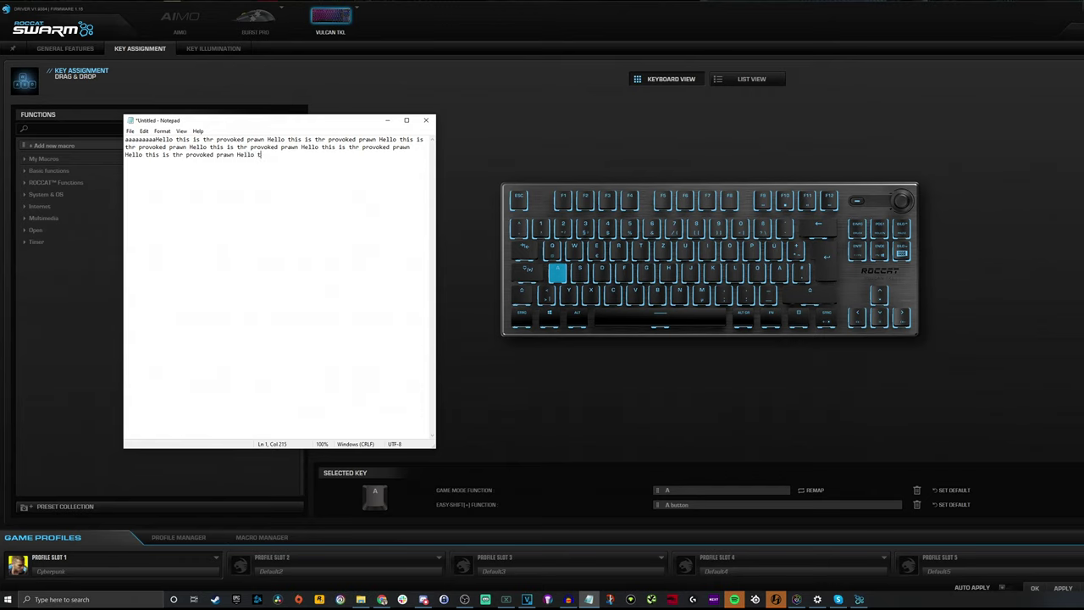
# Finish the Easy-Shift[+] macro test in Notepad and return to ROCCAT Swarm's list of saved macros
pyautogui.write('his is thr provoked prawn Hello this is thr provoked prawn')
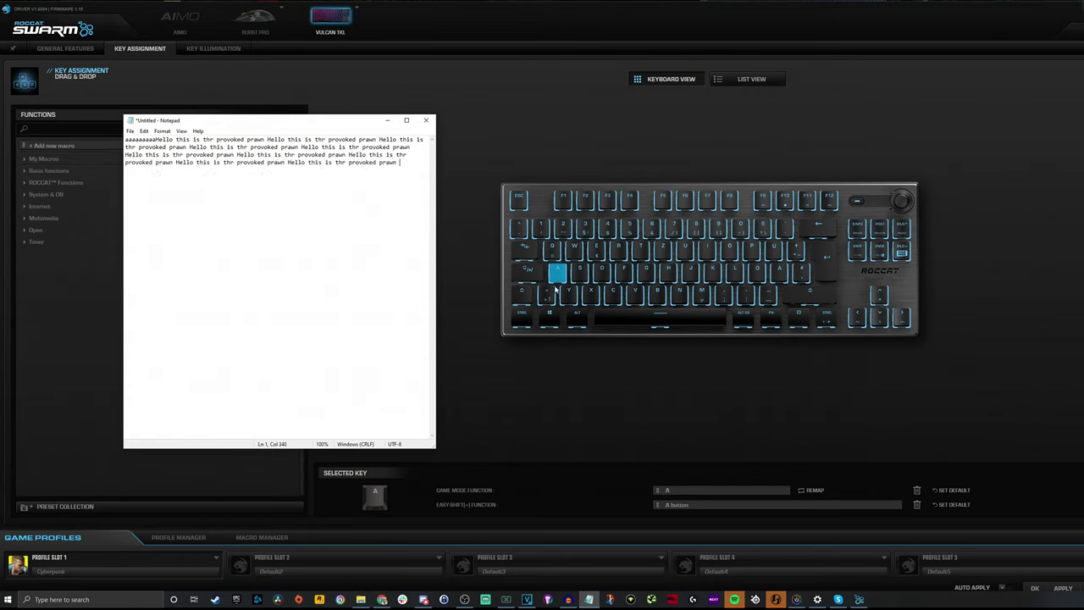
pyautogui.click(387, 120)
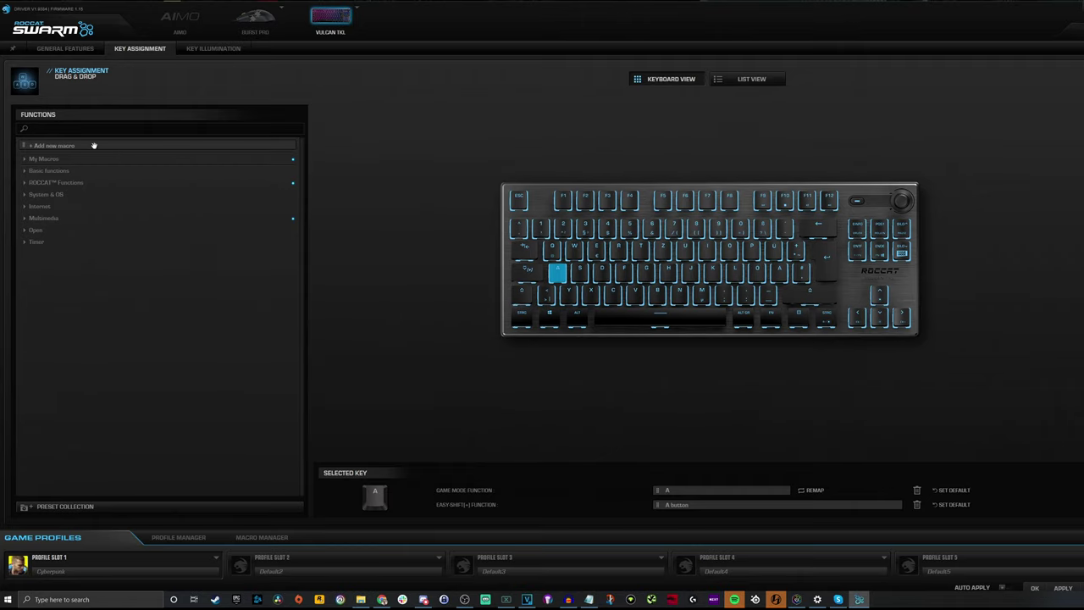
pyautogui.click(26, 161)
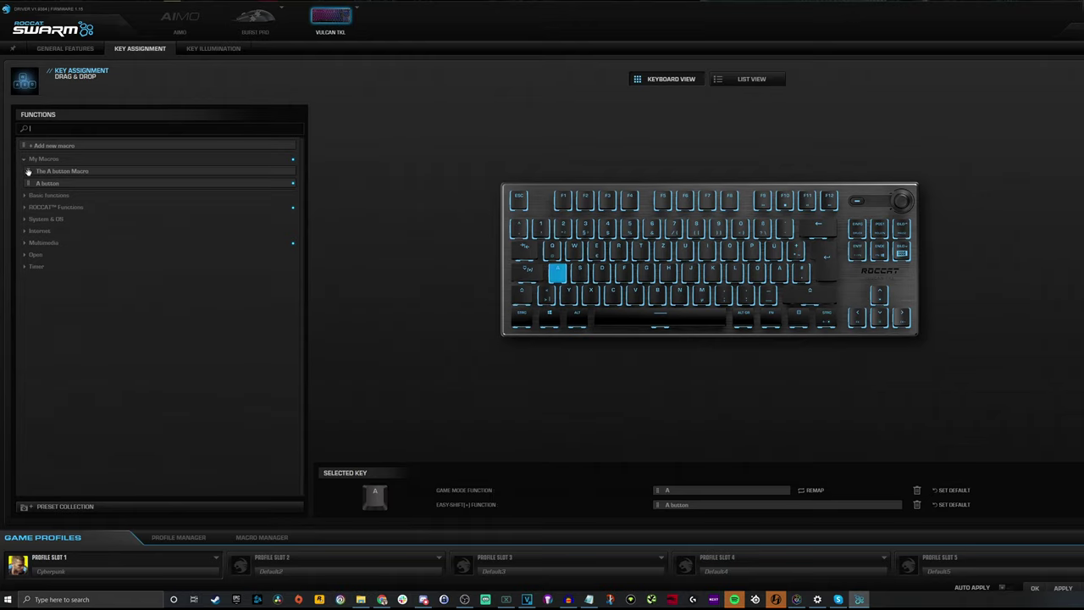
# Find the Assign Hotkey function with the search "hot" and apply it to the A key's Easy-Shift[+] function
pyautogui.write('hot')
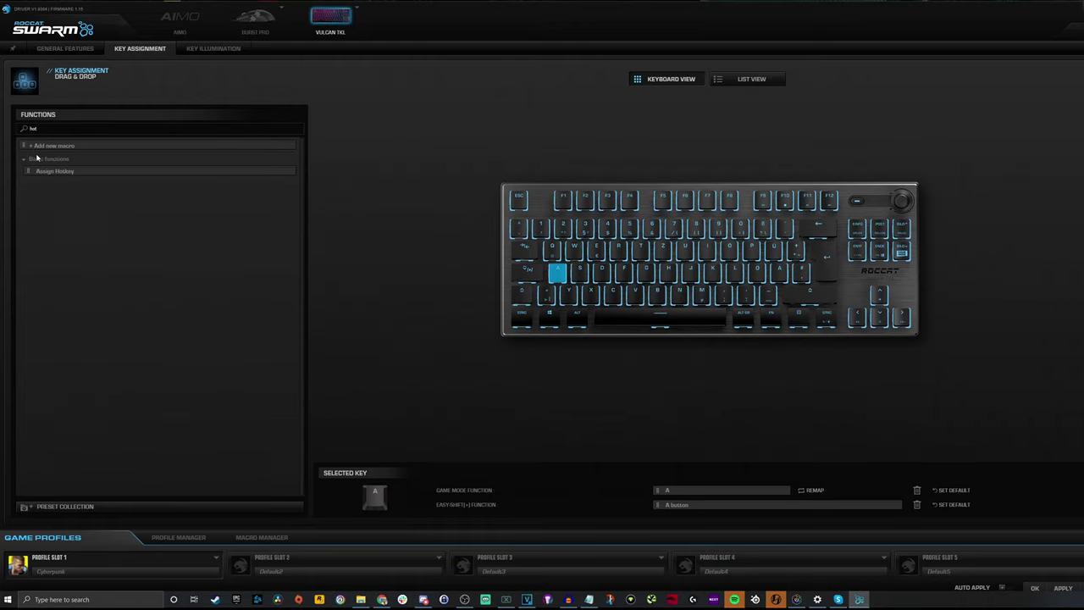
pyautogui.moveTo(105, 172); pyautogui.dragTo(705, 507)
pyautogui.click(549, 289)
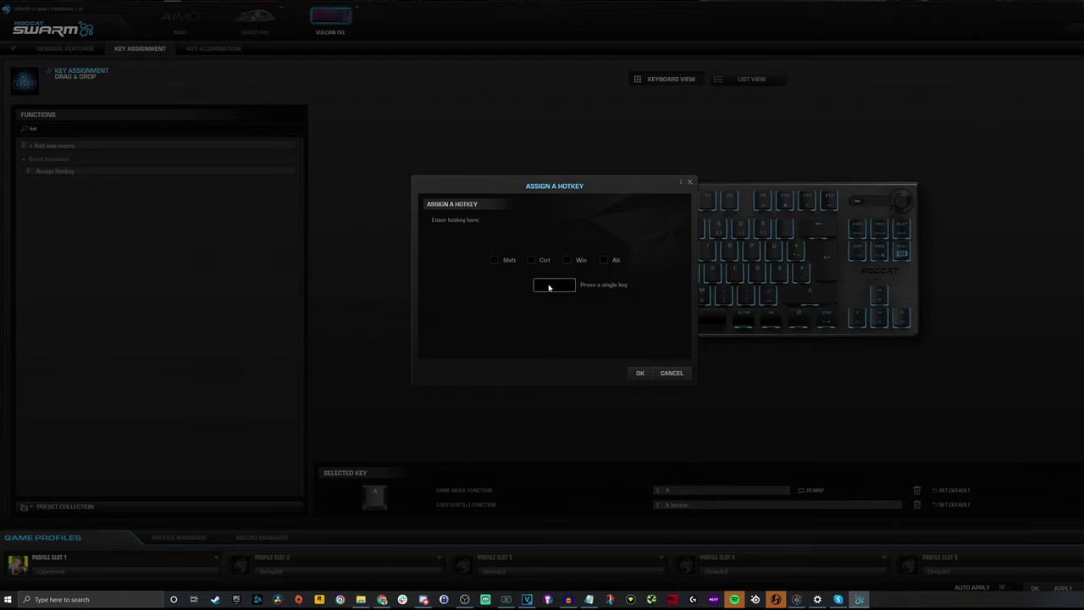
pyautogui.click(640, 372)
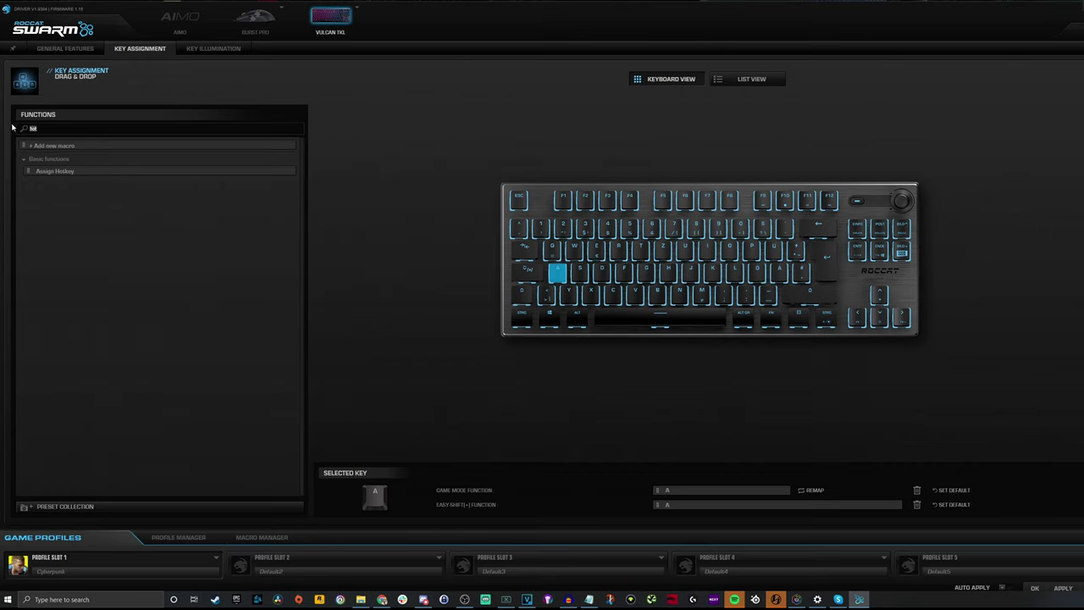
# Clear the function search and examine the Basic, ROCCAT, System & OS, Internet, Multimedia and Open function categories
pyautogui.press('BackSpace')
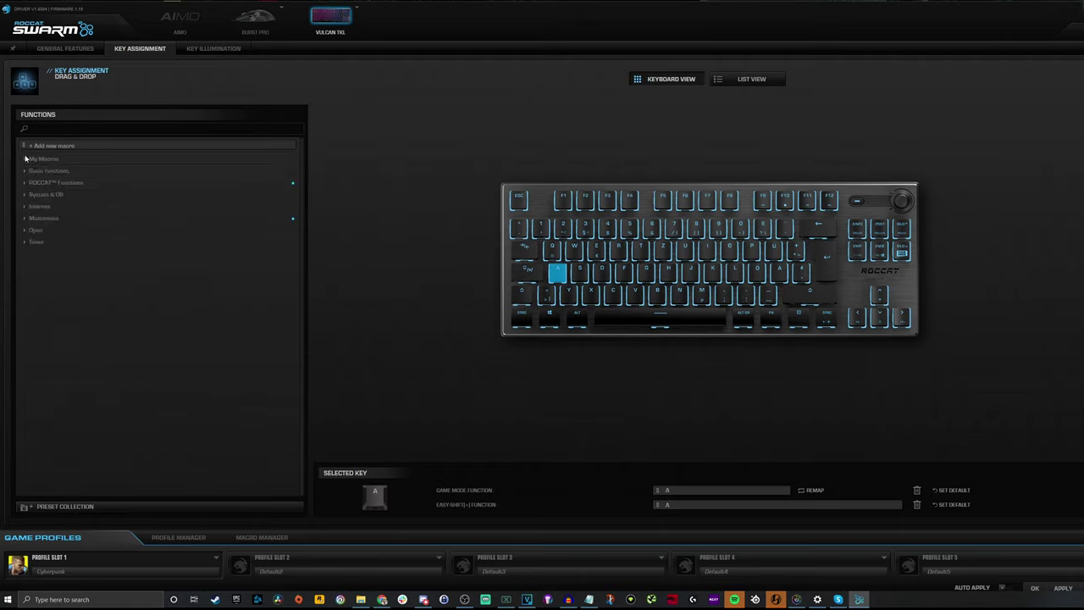
pyautogui.click(25, 172)
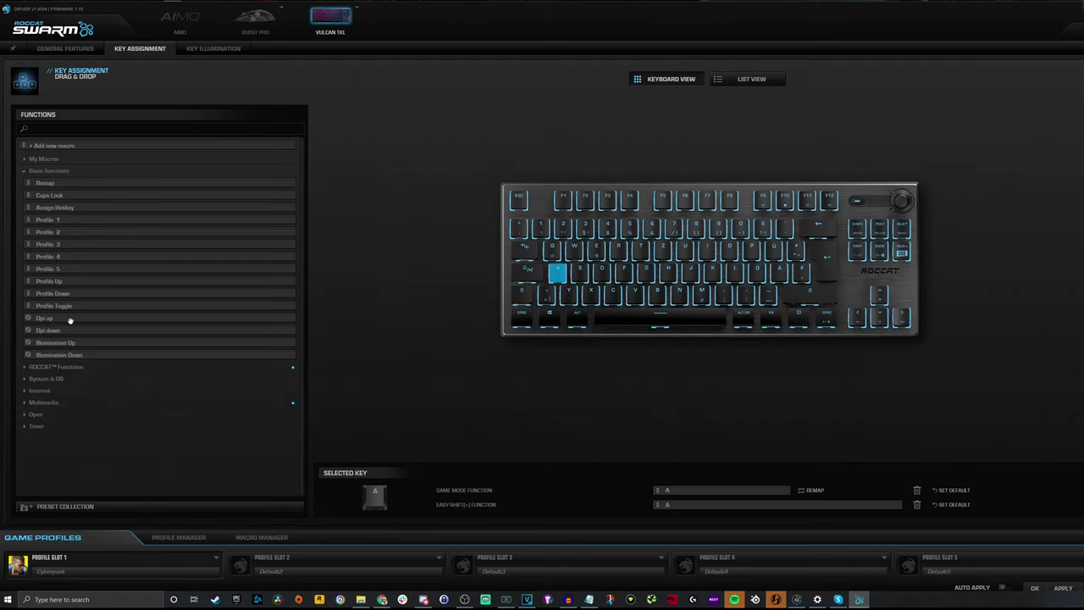
pyautogui.click(26, 367)
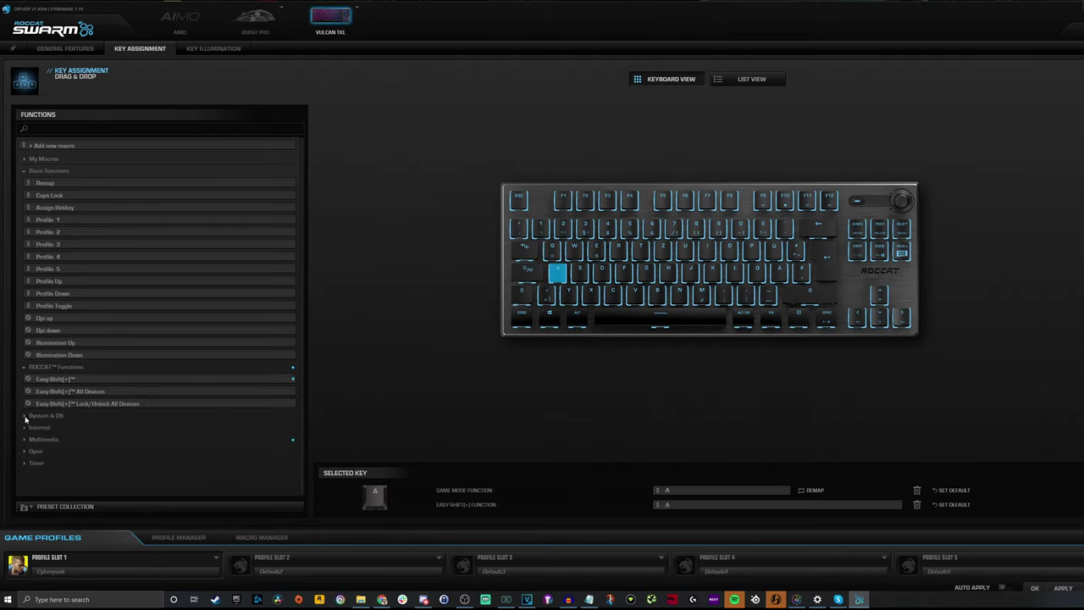
pyautogui.click(26, 415)
pyautogui.scroll(-3, 51, 389)
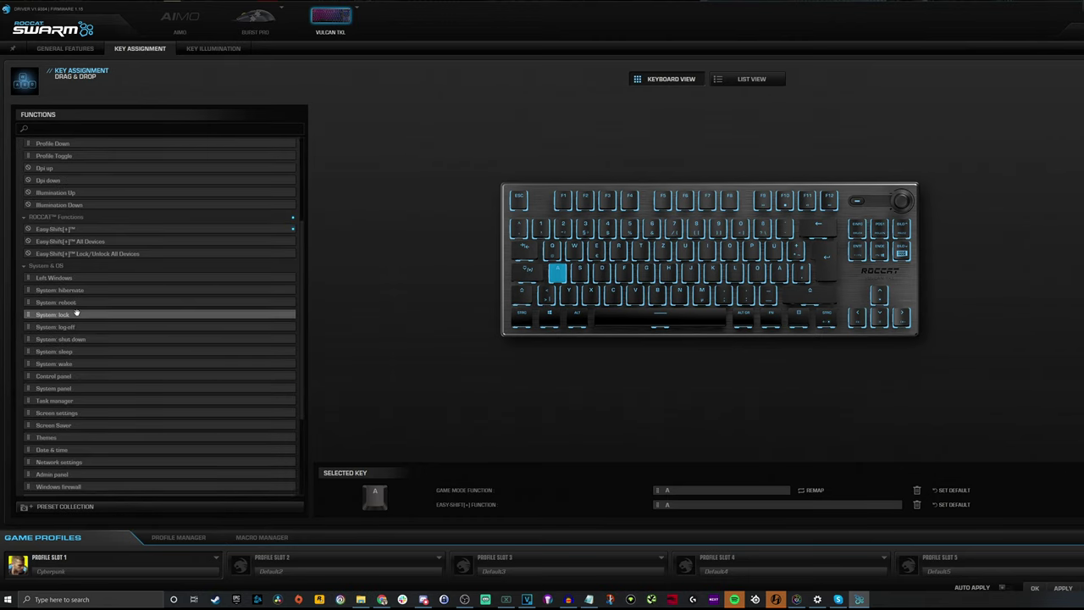
pyautogui.scroll(-2, 75, 310)
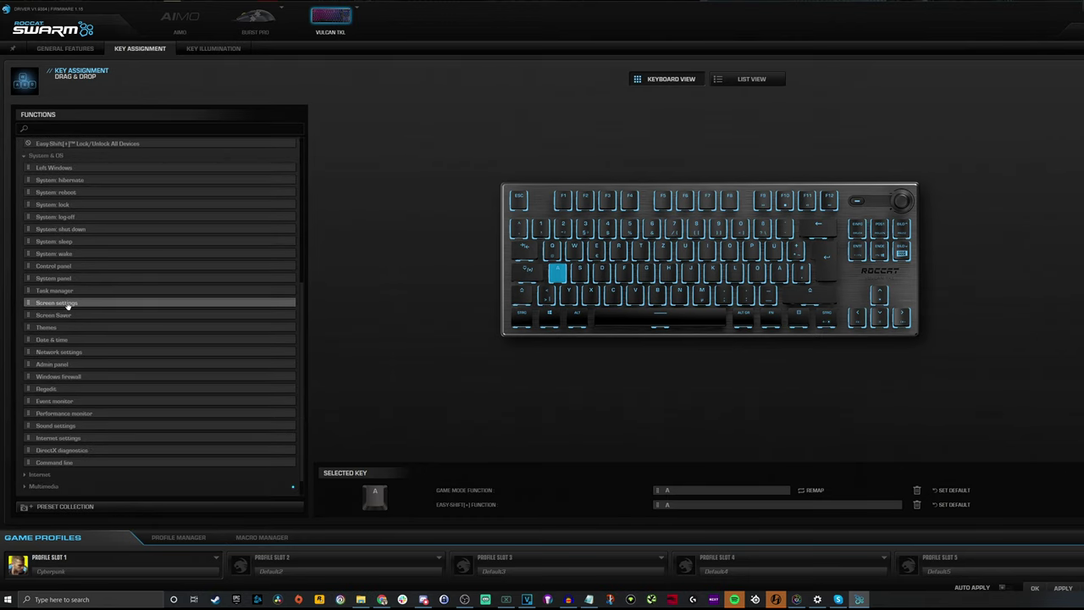
pyautogui.scroll(-1, 61, 402)
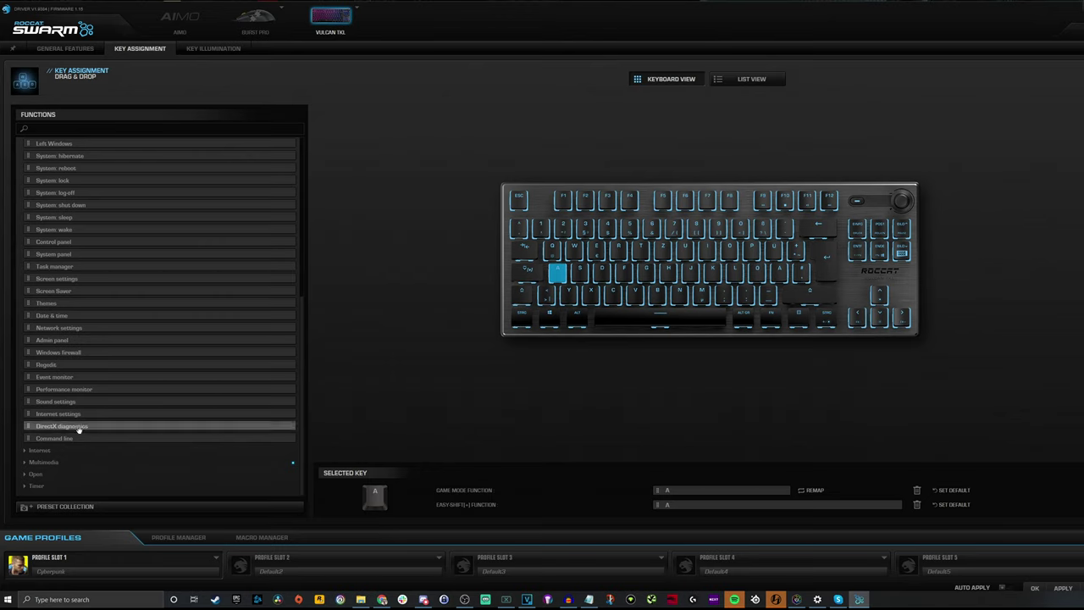
pyautogui.click(31, 455)
pyautogui.scroll(-3, 77, 389)
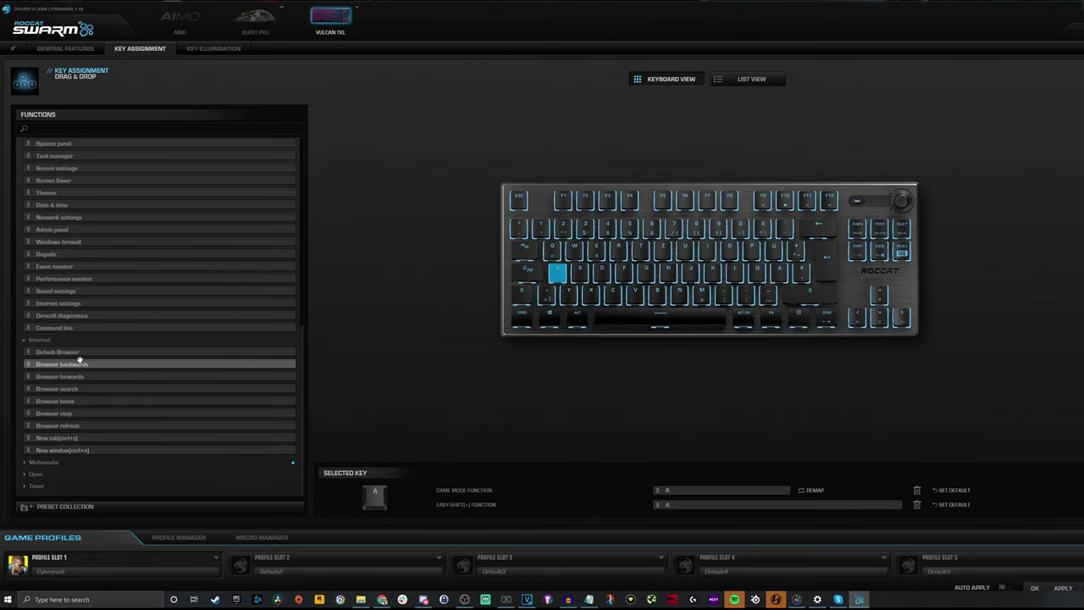
pyautogui.click(31, 463)
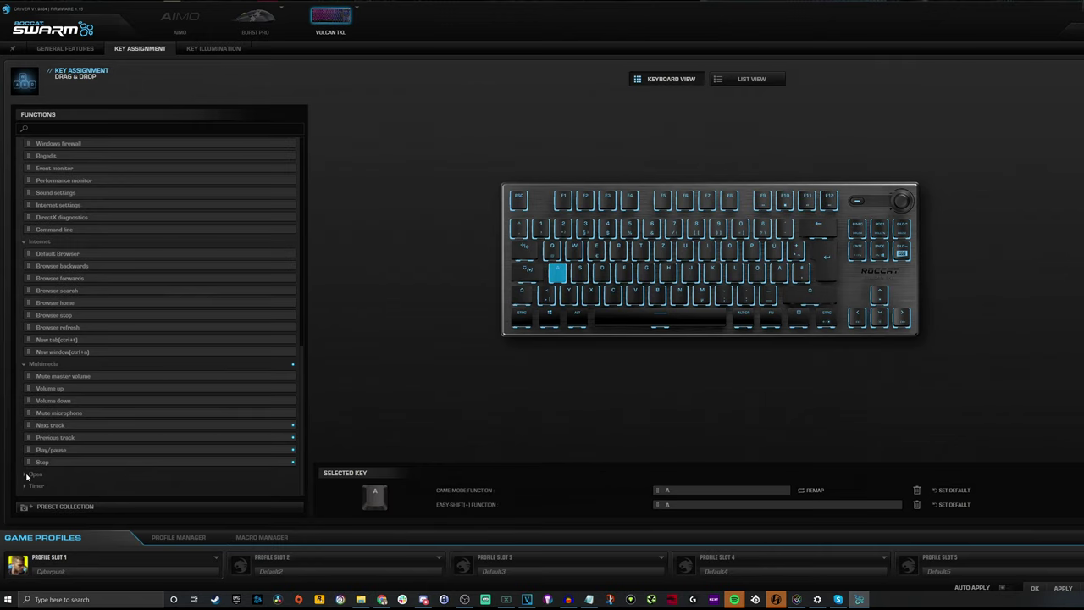
pyautogui.click(31, 474)
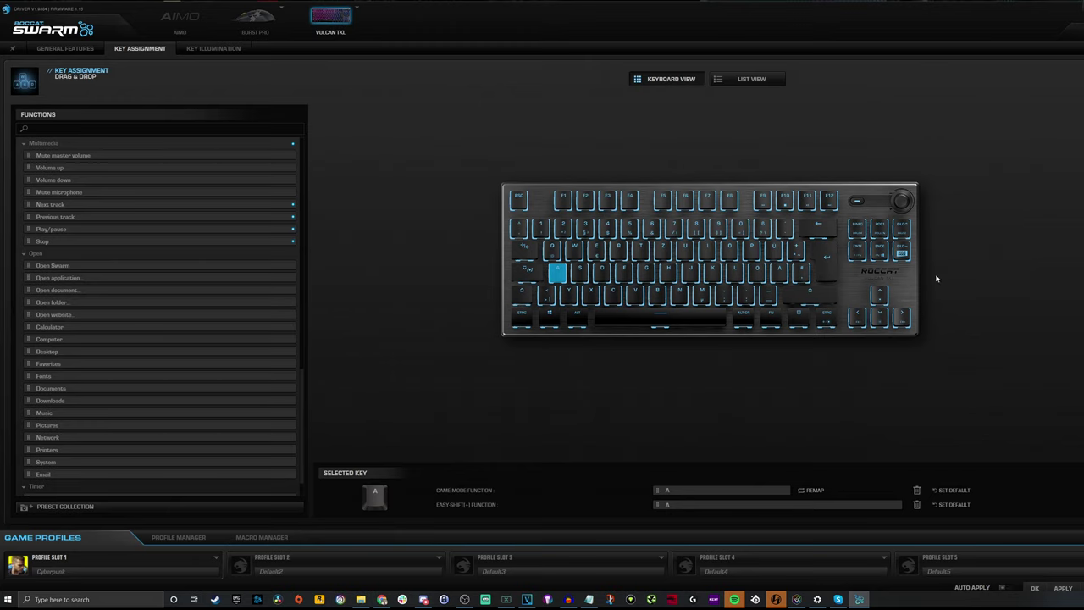
# Search the function list for number pad functions using "nump", "numb" and "1", clearing the search at the end
pyautogui.write('nump')
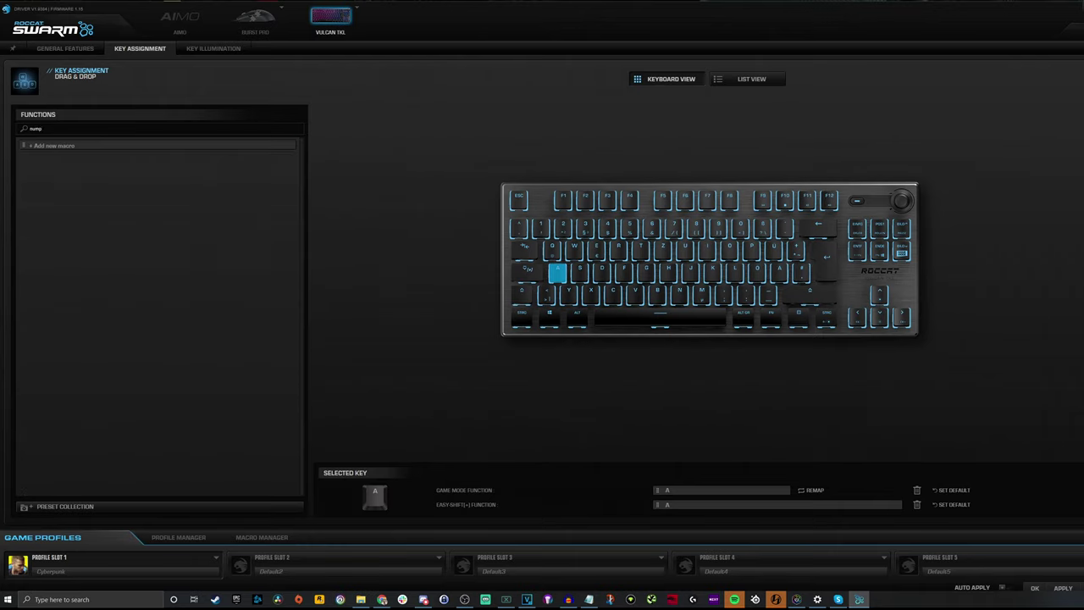
pyautogui.press('BackSpace')
pyautogui.press('BackSpace')
pyautogui.write('umb')
pyautogui.press('BackSpace')
pyautogui.press('BackSpace')
pyautogui.press('BackSpace')
pyautogui.press('BackSpace')
pyautogui.write('1')
pyautogui.press('BackSpace')
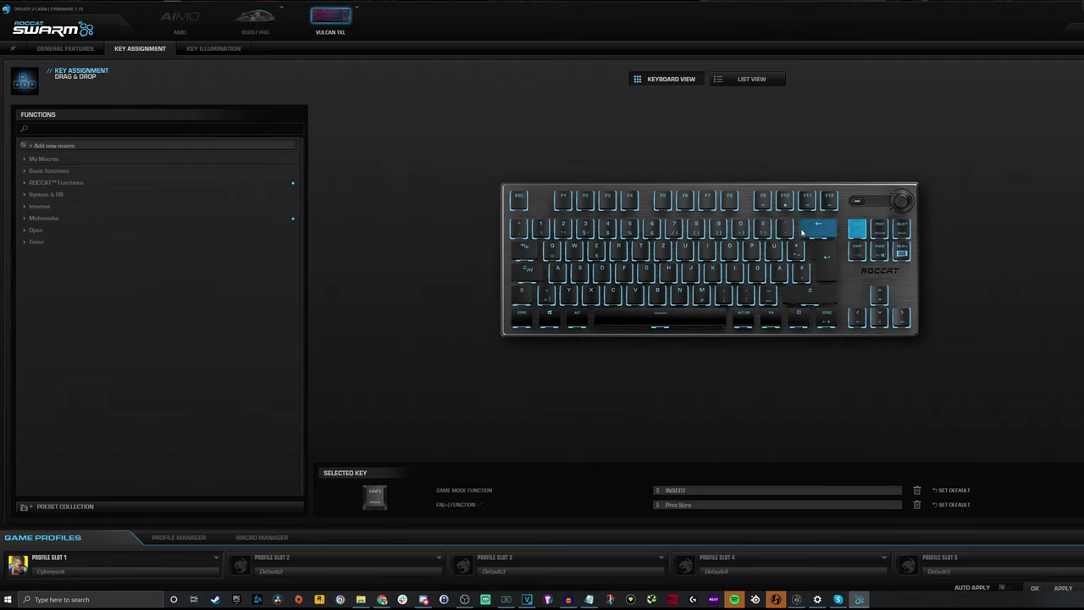
# Select the Backspace key and review the assignments of the F keys and main keys as a list
pyautogui.click(745, 263)
pyautogui.click(807, 235)
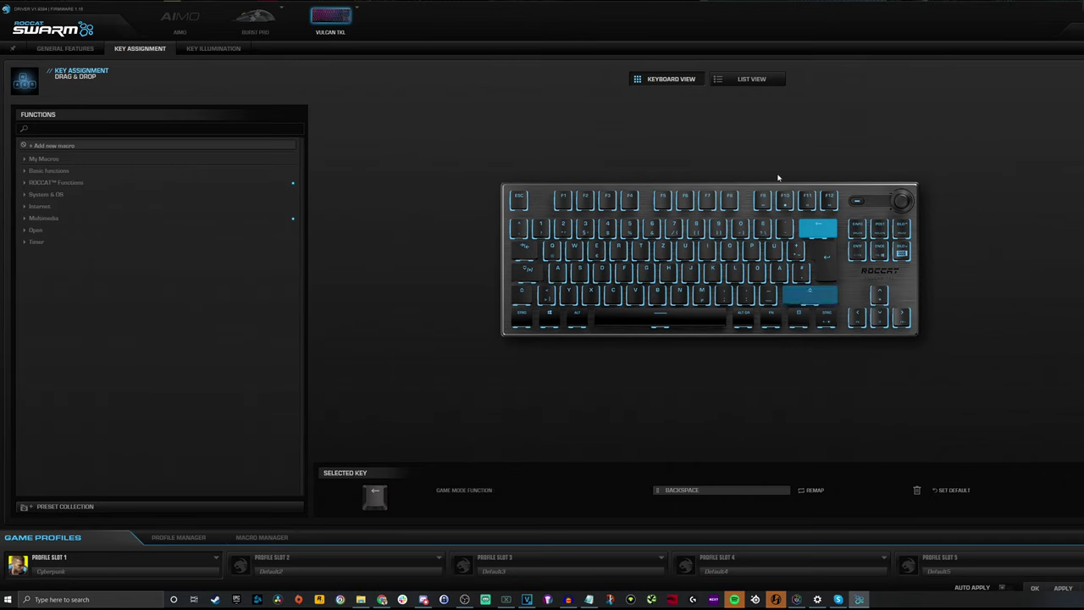
pyautogui.click(747, 82)
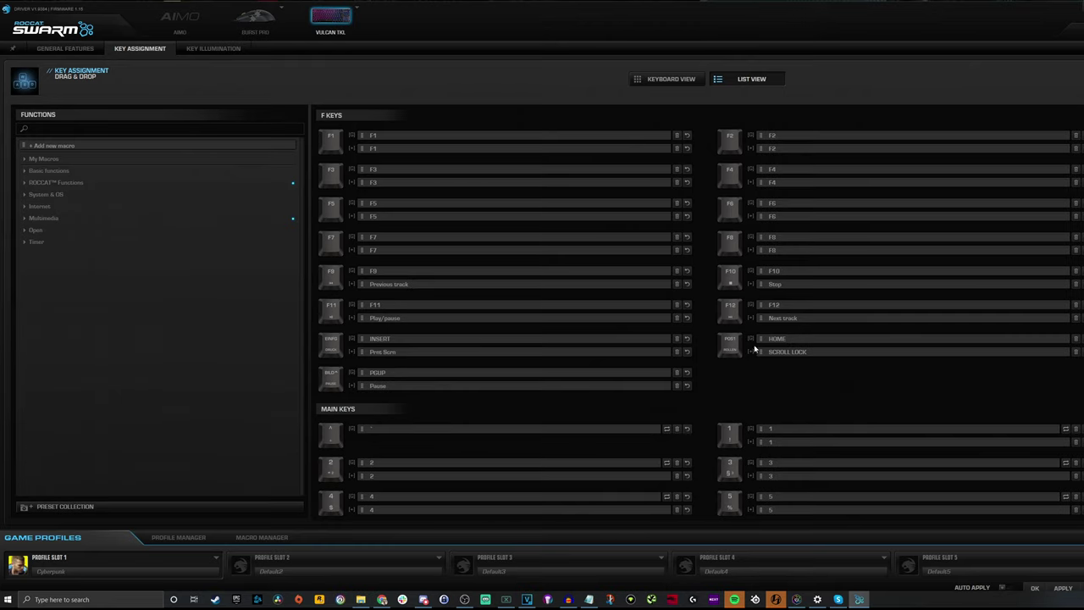
pyautogui.scroll(-5, 731, 382)
pyautogui.scroll(4, 355, 255)
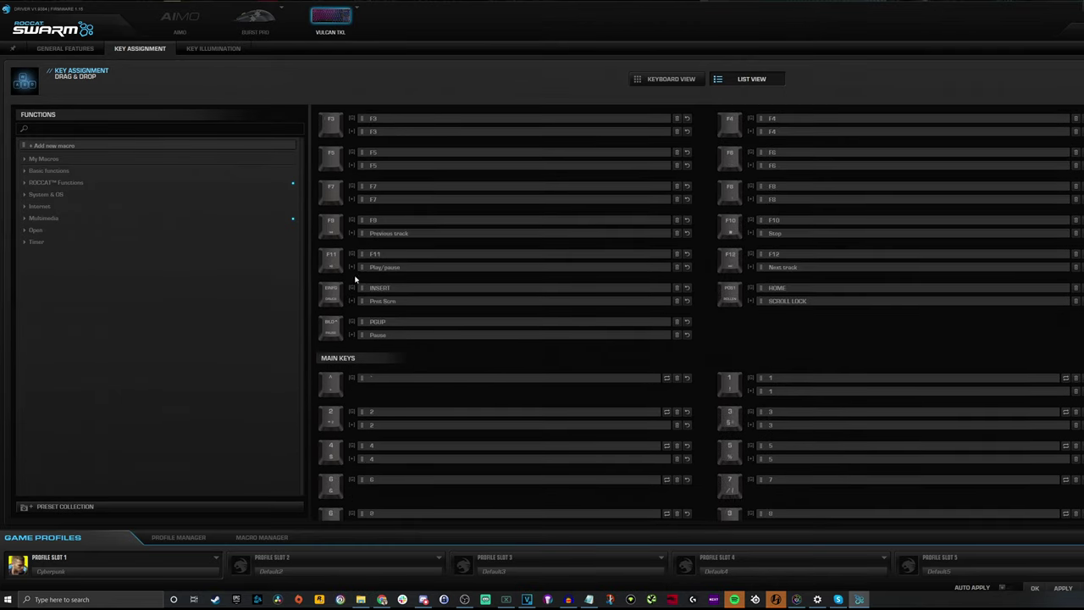
pyautogui.scroll(1, 355, 280)
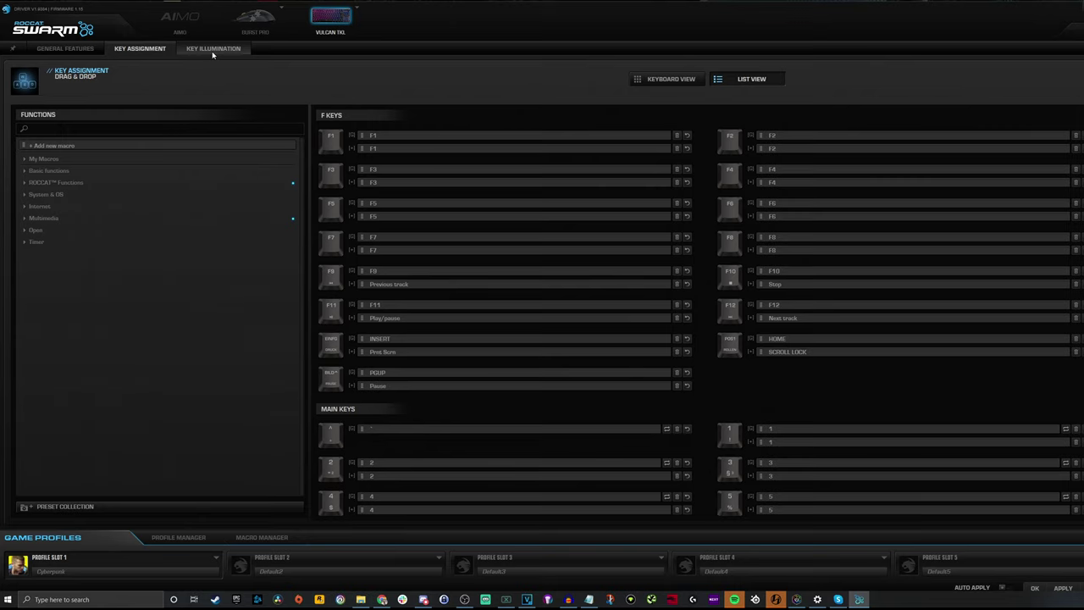
# Open the key illumination settings and preview the Wave and Snake lighting effects
pyautogui.click(212, 51)
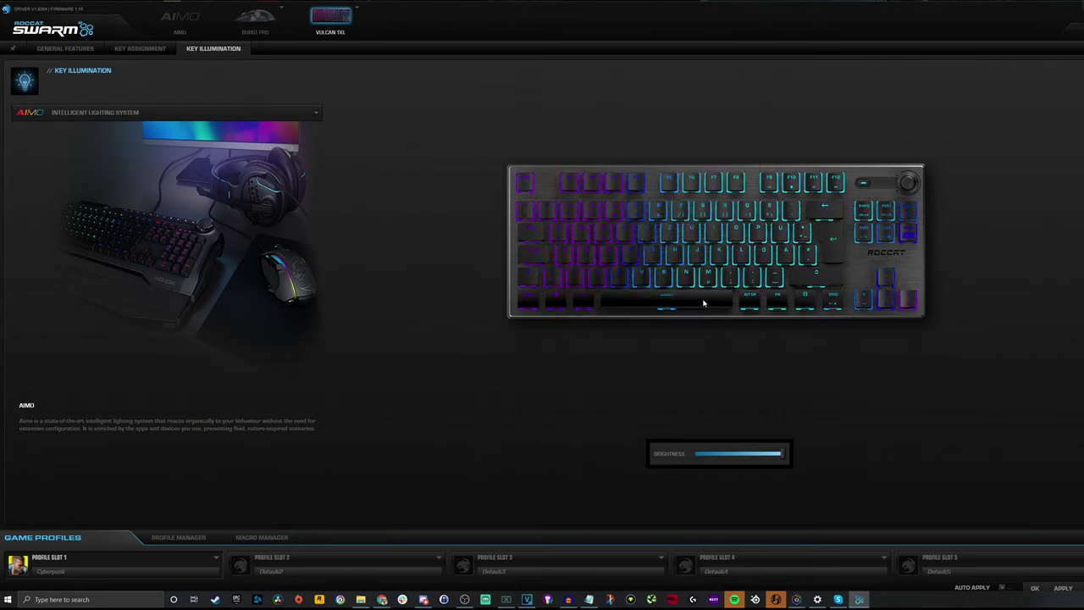
pyautogui.click(131, 112)
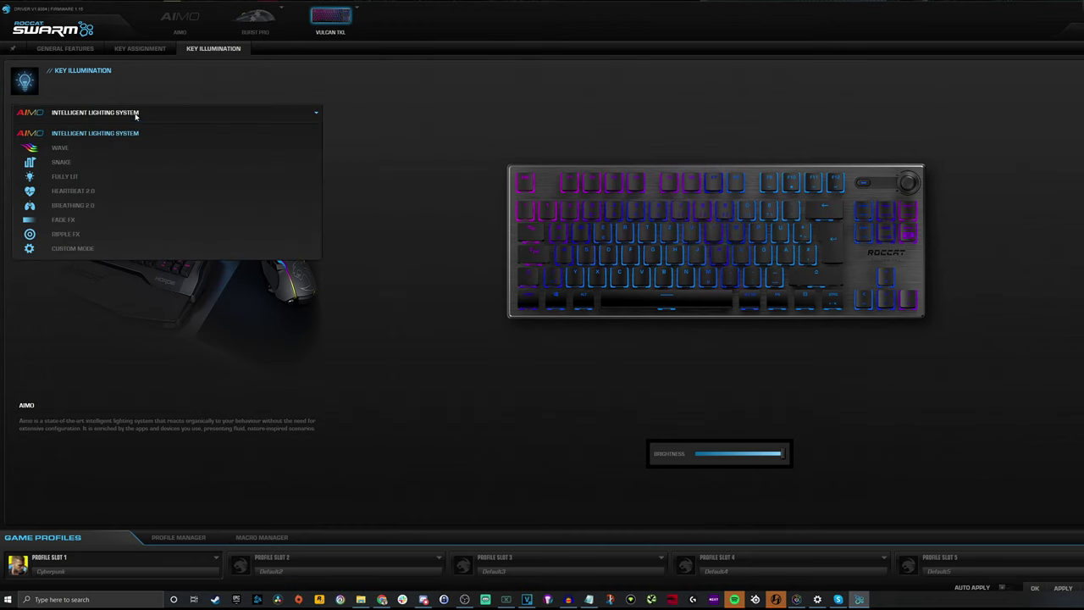
pyautogui.click(78, 149)
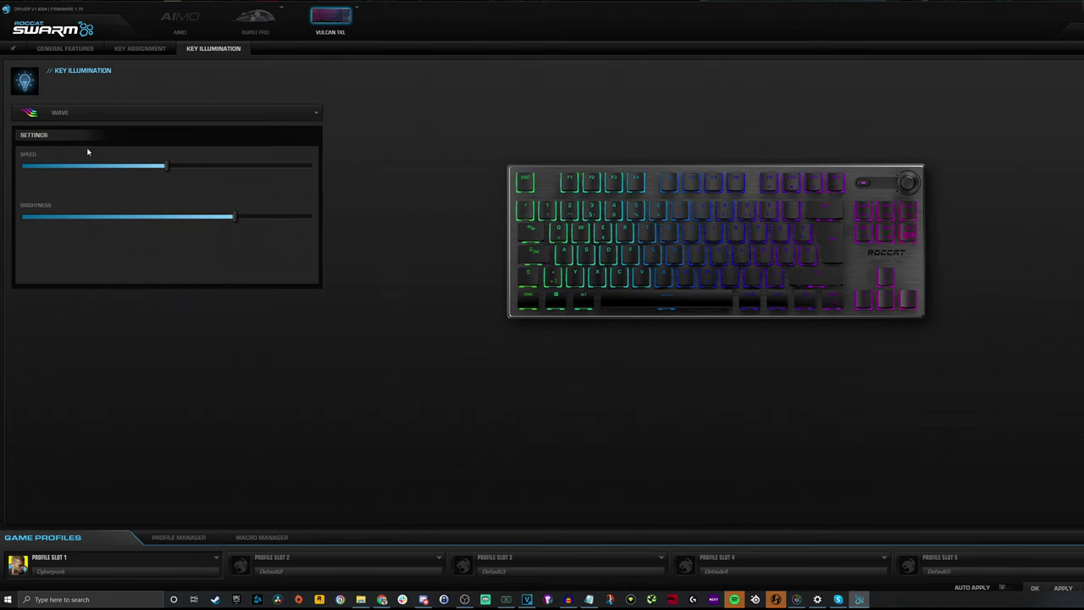
pyautogui.click(115, 114)
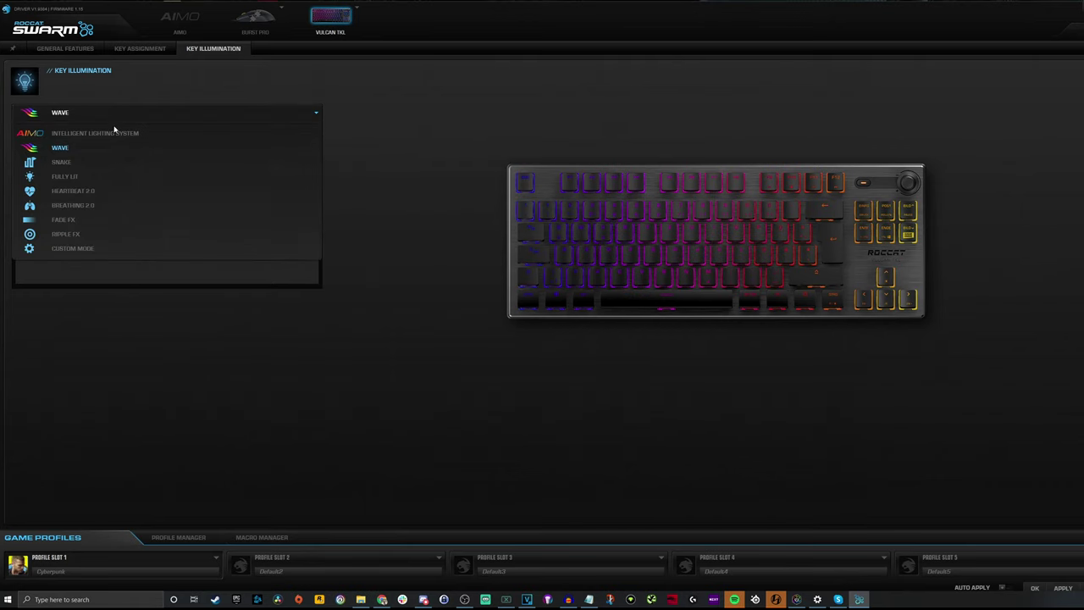
pyautogui.click(71, 163)
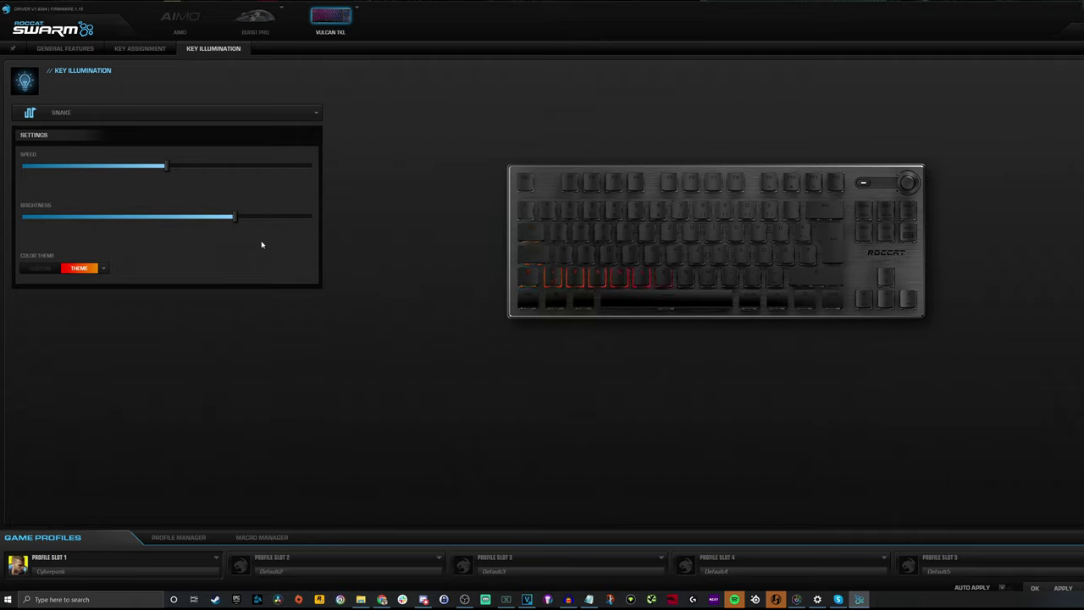
# Set the lighting effect to Fully Lit with a custom color theme
pyautogui.click(140, 113)
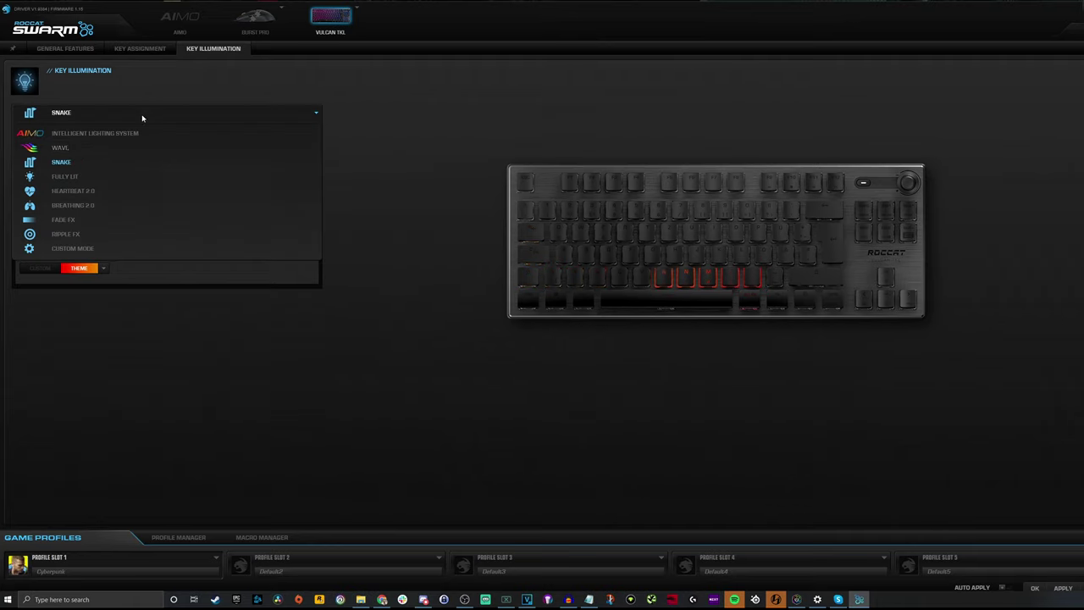
pyautogui.click(74, 179)
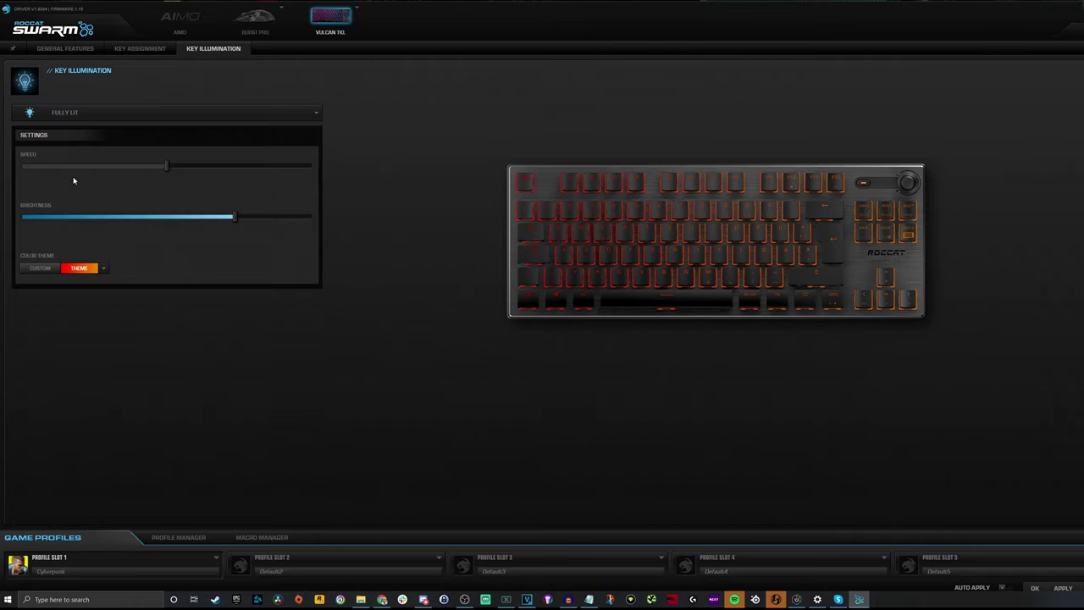
pyautogui.click(44, 269)
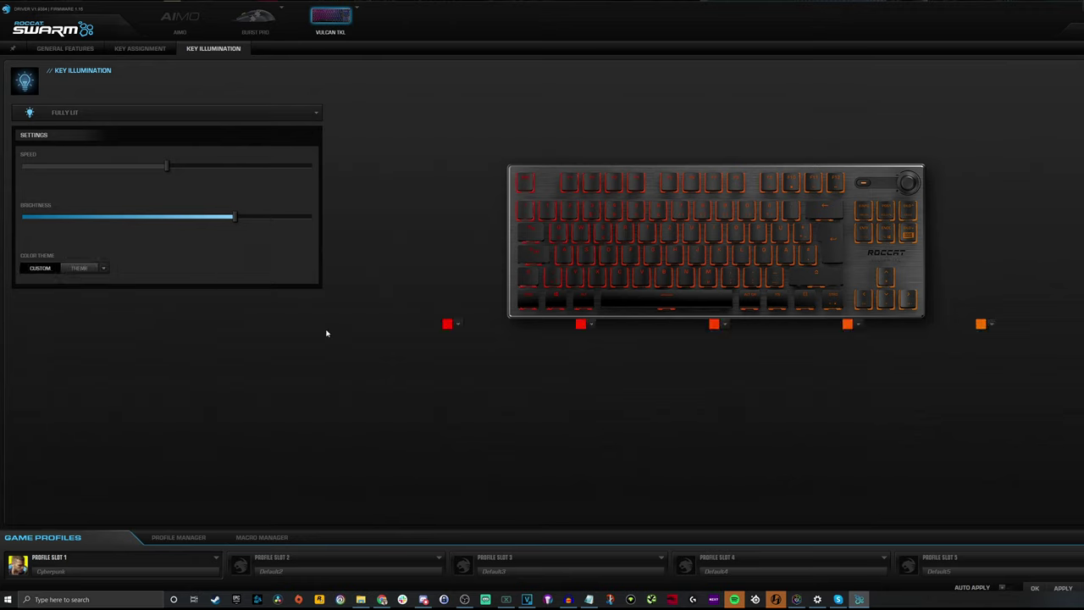
# Set the second lighting zone from the keyboard's left edge to solid blue and the first zone to white
pyautogui.click(583, 324)
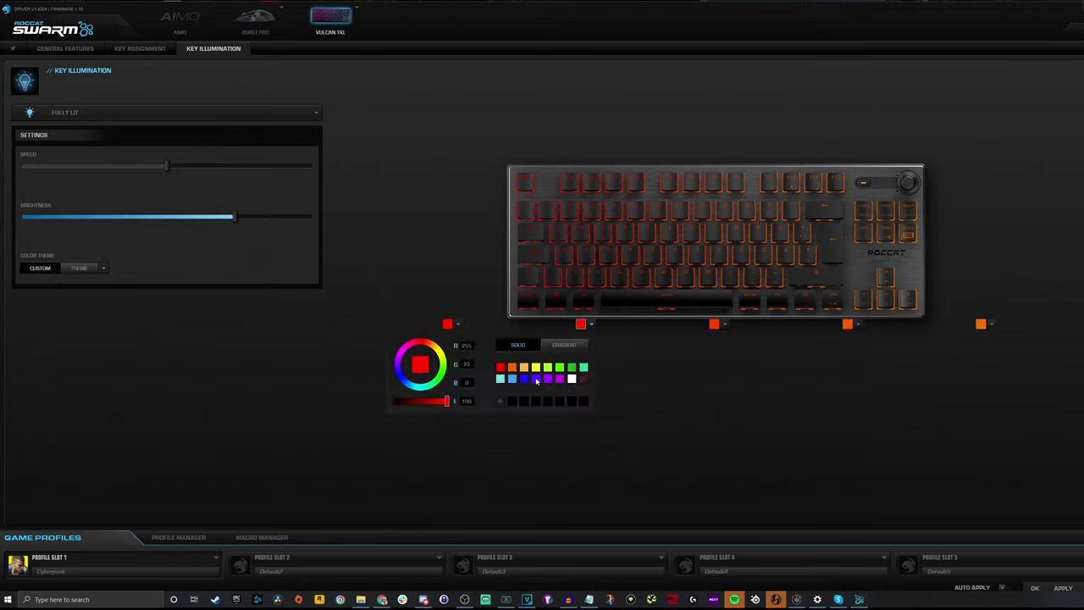
pyautogui.click(531, 381)
pyautogui.click(447, 324)
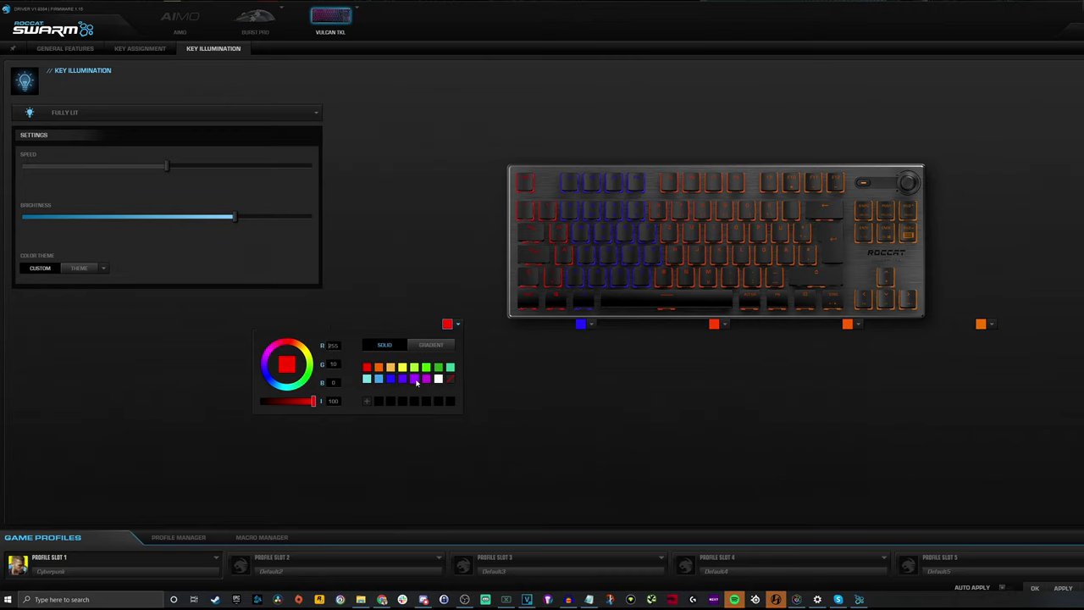
pyautogui.click(438, 379)
# Set the third, fourth and fifth lighting zones from the keyboard's left edge to solid red, yellow and white respectively
pyautogui.click(714, 324)
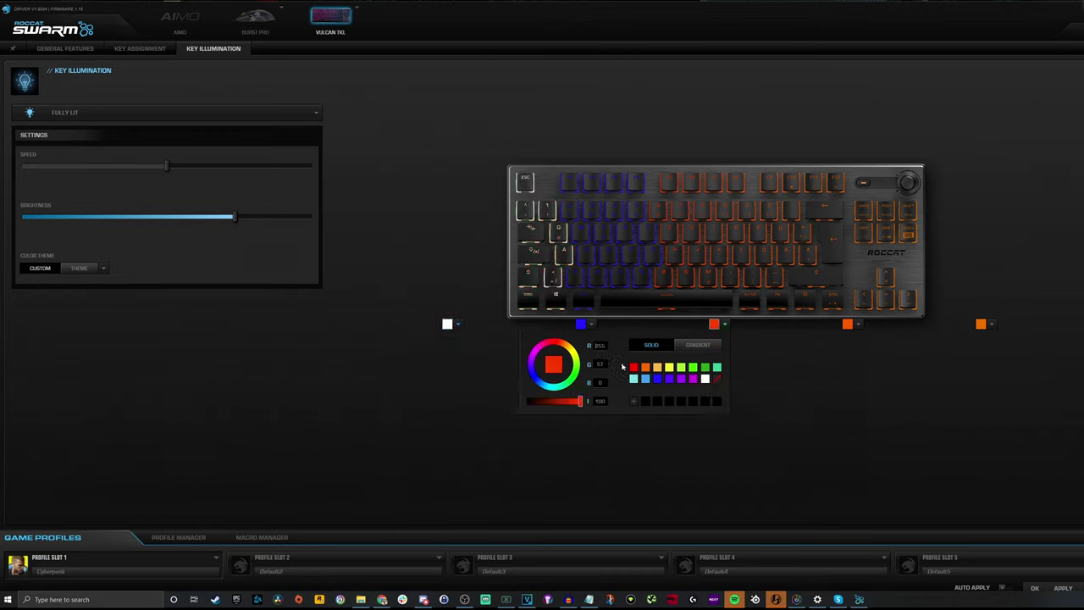
pyautogui.click(635, 368)
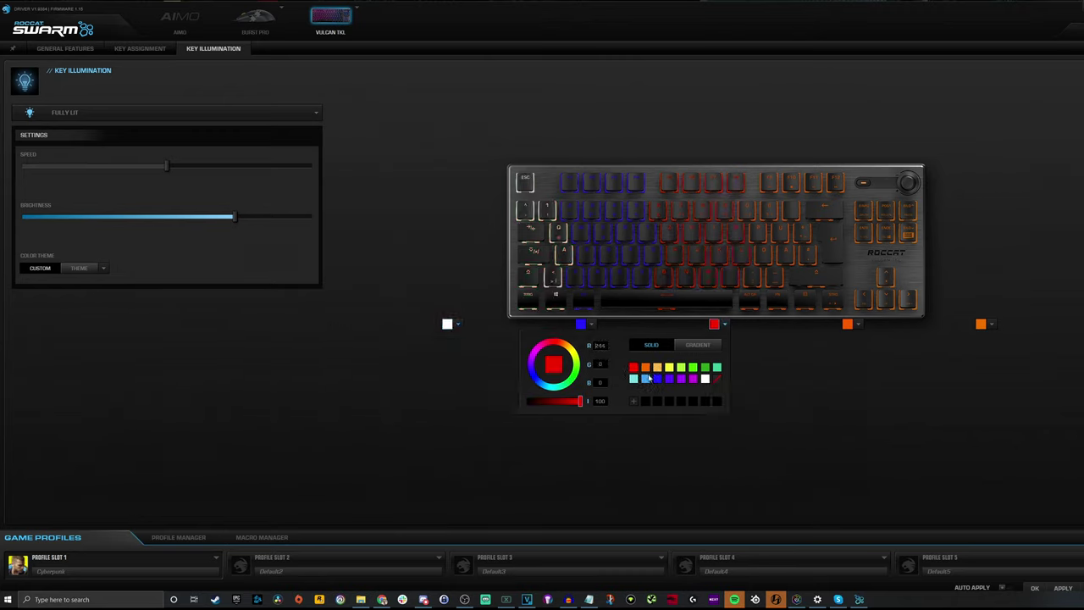
pyautogui.click(856, 324)
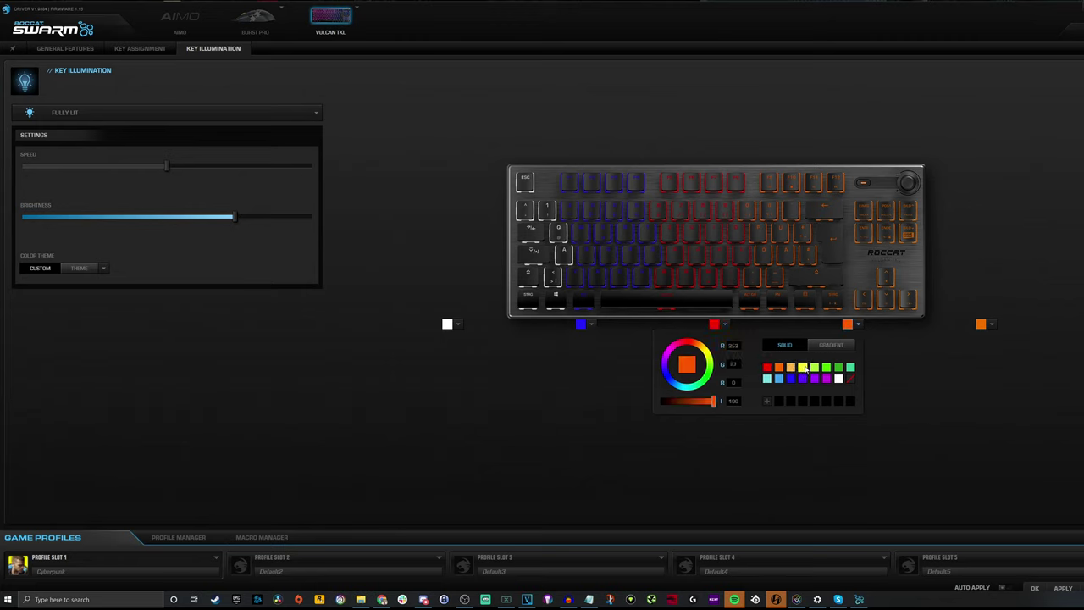
pyautogui.click(803, 366)
pyautogui.click(987, 330)
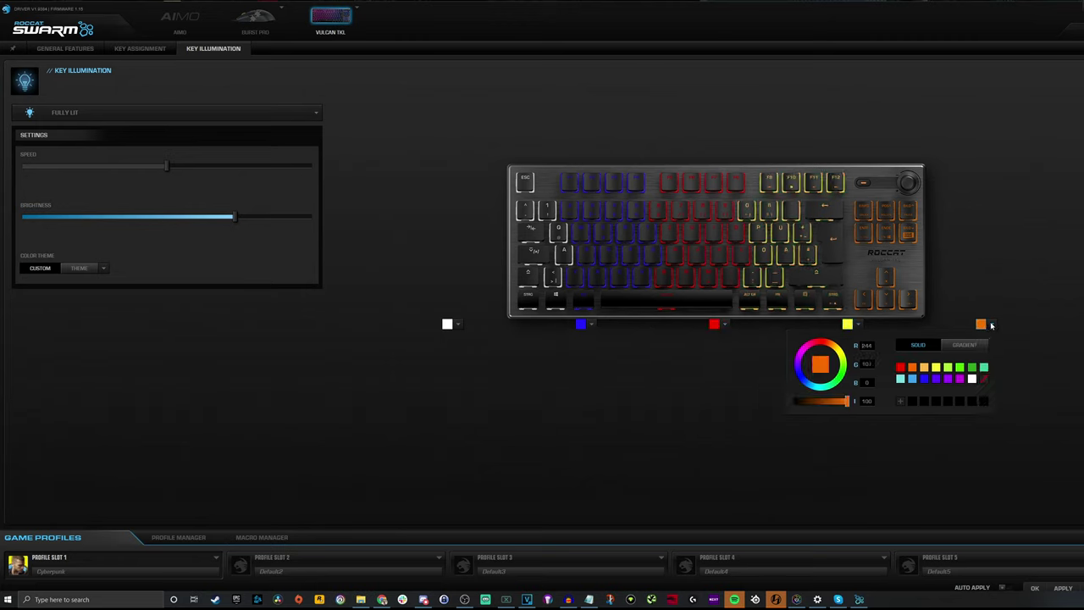
pyautogui.click(973, 378)
pyautogui.click(645, 397)
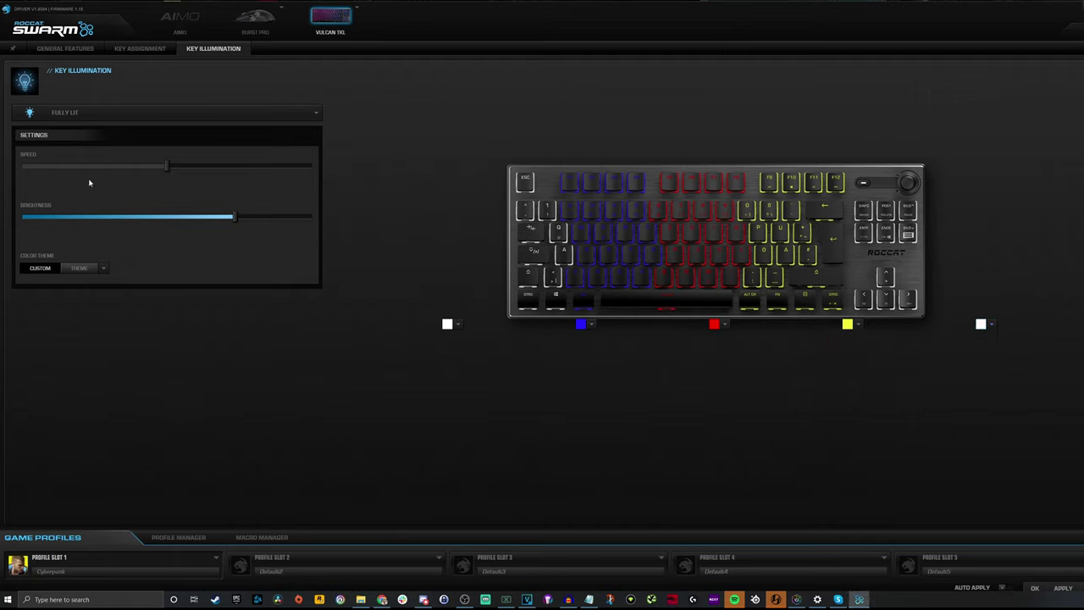
# Switch the lighting effect to Heartbeat 2.0 and apply the blue gradient preset color theme
pyautogui.click(68, 113)
pyautogui.click(72, 191)
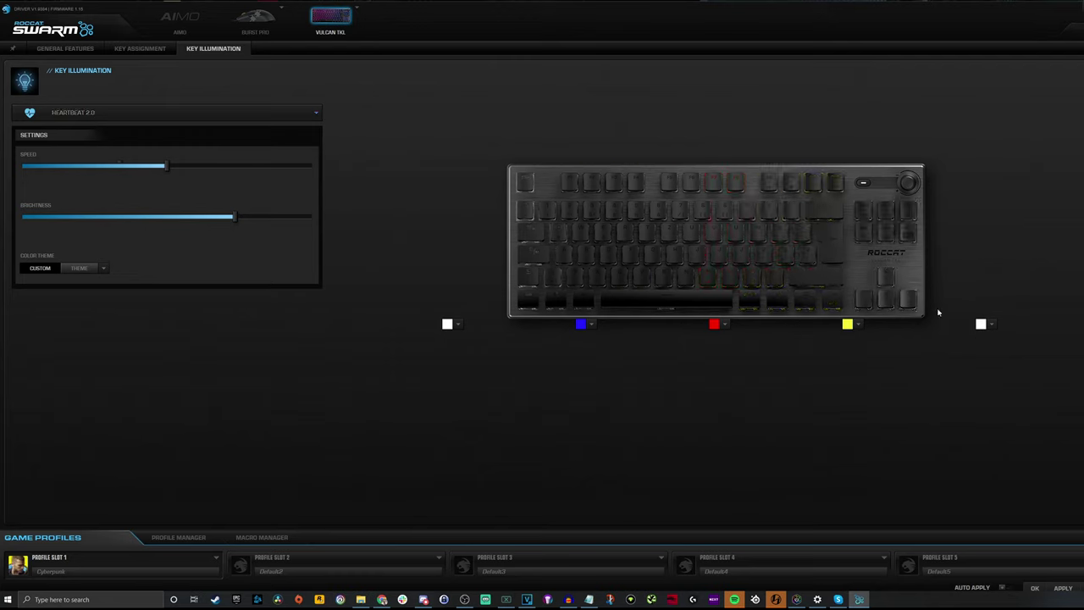
pyautogui.click(80, 268)
pyautogui.click(103, 268)
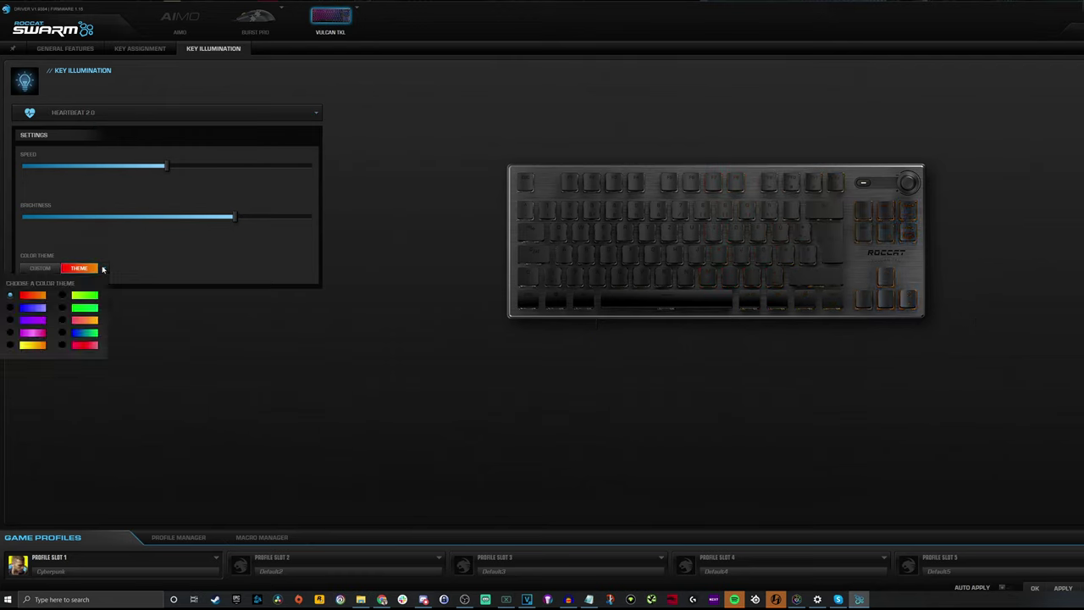
pyautogui.click(32, 307)
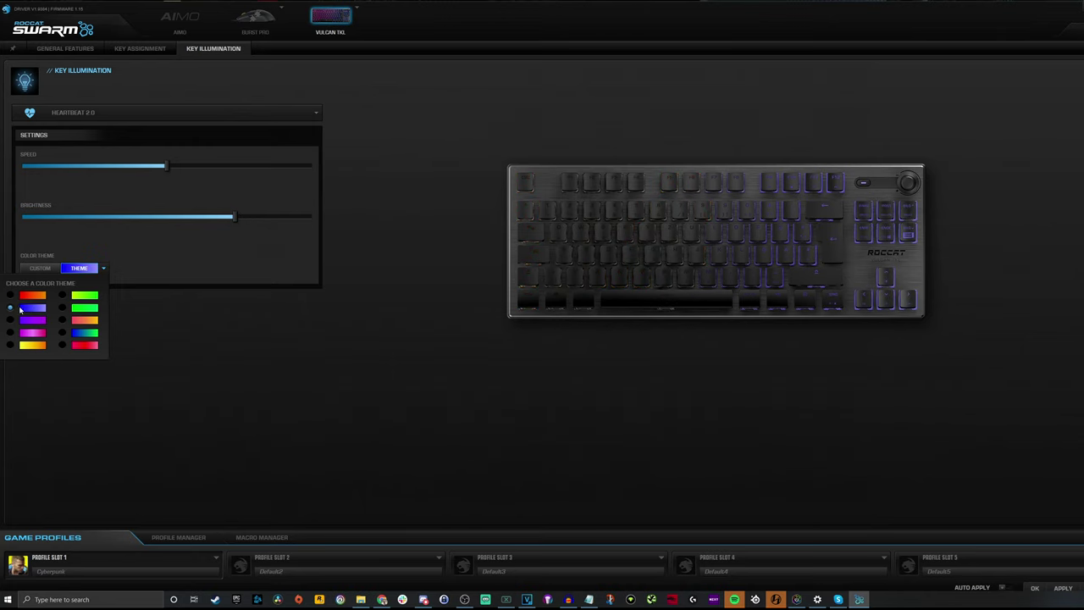
# Preview the Breathing 2.0 lighting effect and switch the key illumination to Ripple FX
pyautogui.click(84, 112)
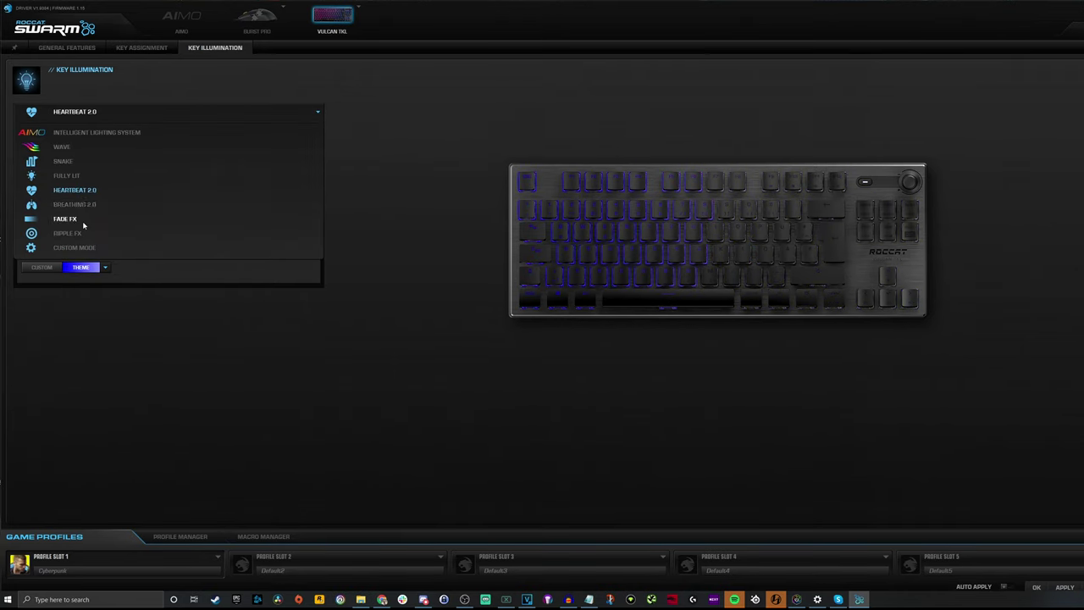
pyautogui.click(83, 205)
pyautogui.click(89, 113)
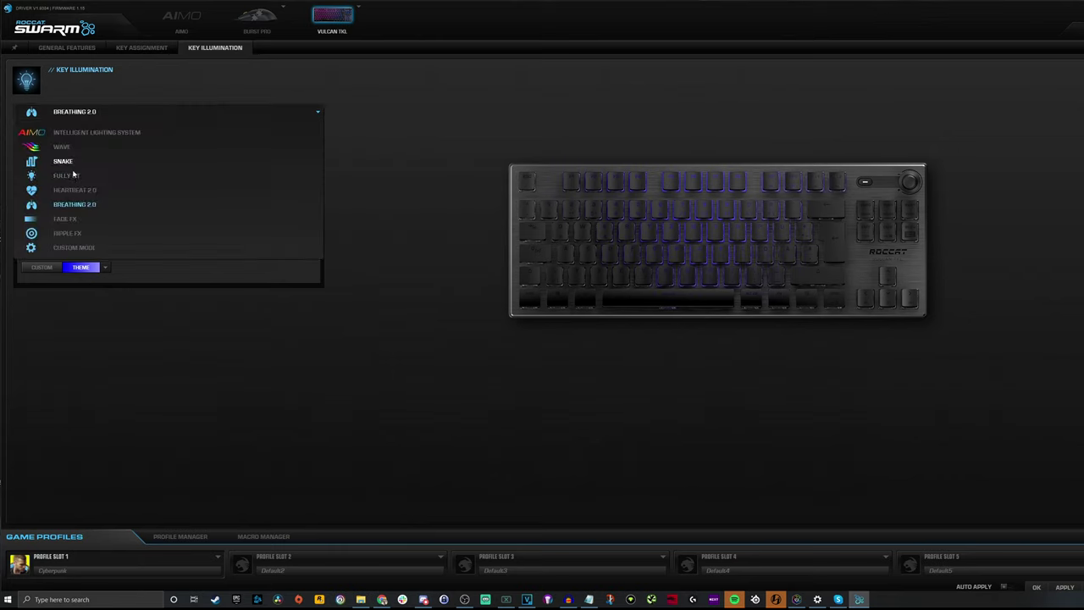
pyautogui.click(67, 232)
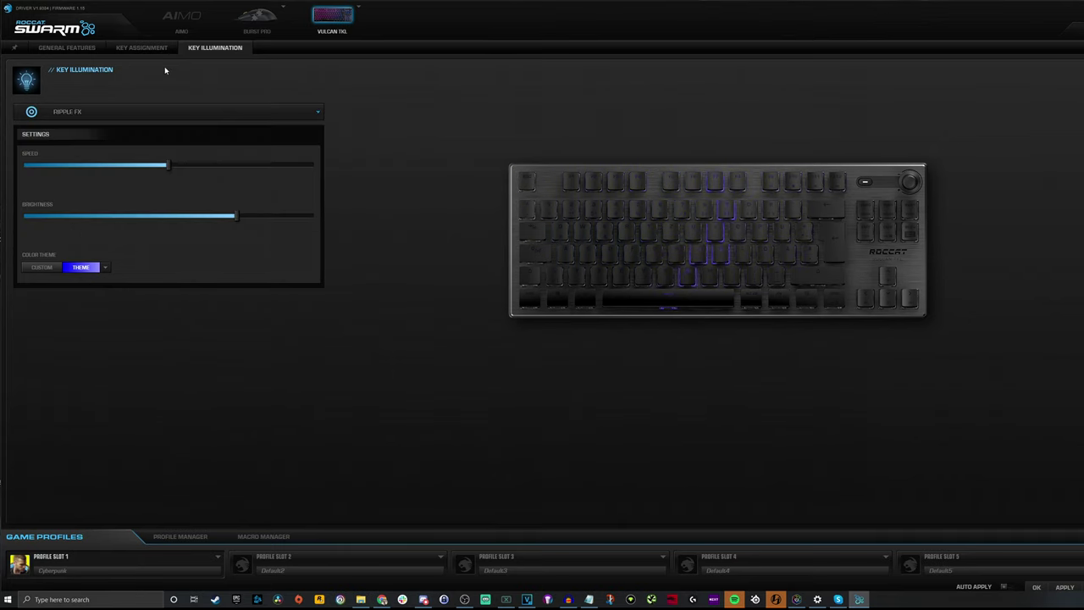